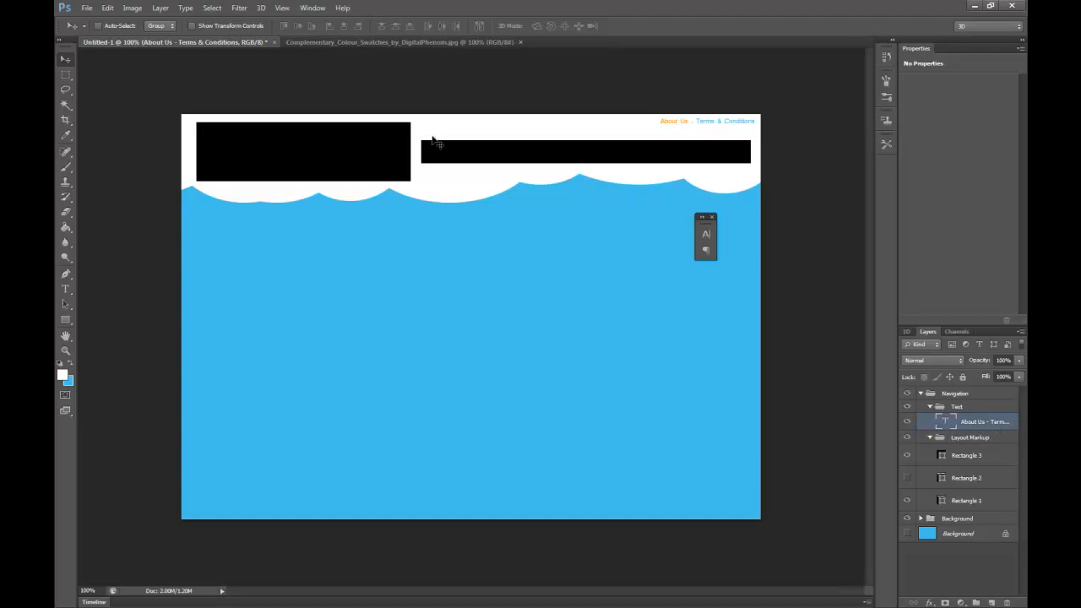
# Step: Load the outline of Rectangle 3 as a selection and hide the Rectangle 3 layer
pyautogui.click(908, 455)
pyautogui.click(908, 455)
pyautogui.click(908, 455)
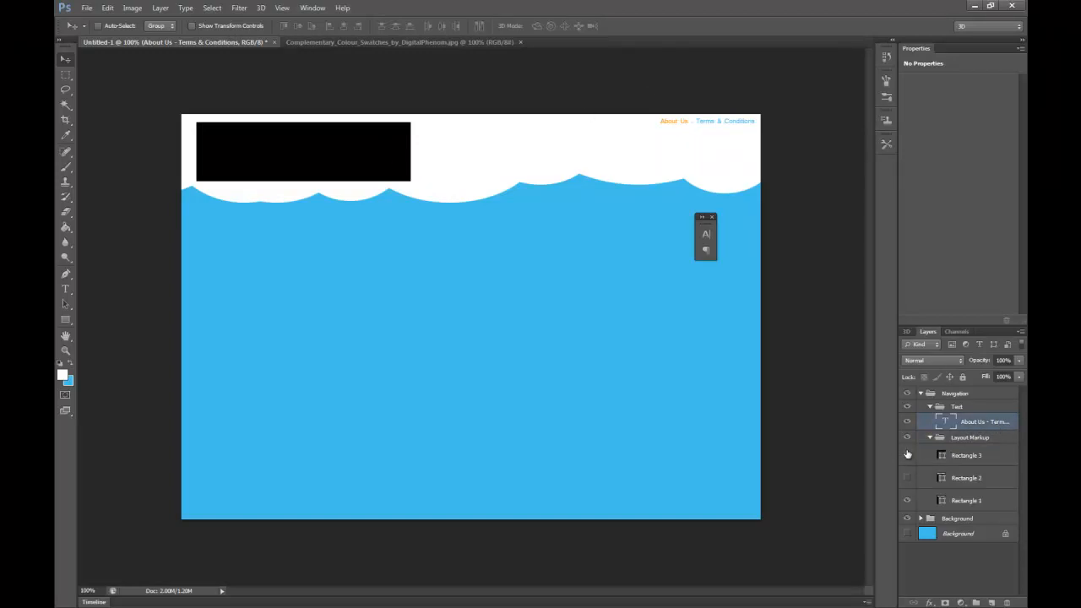
pyautogui.click(908, 455)
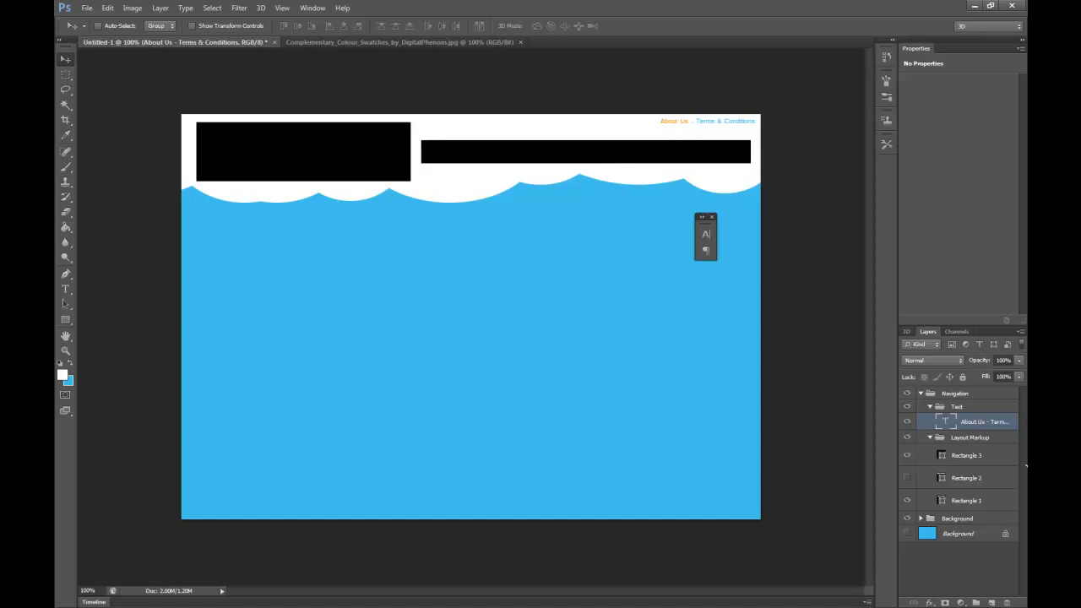
pyautogui.keyDown('ctrl'); pyautogui.click(966, 455); pyautogui.keyUp('ctrl')
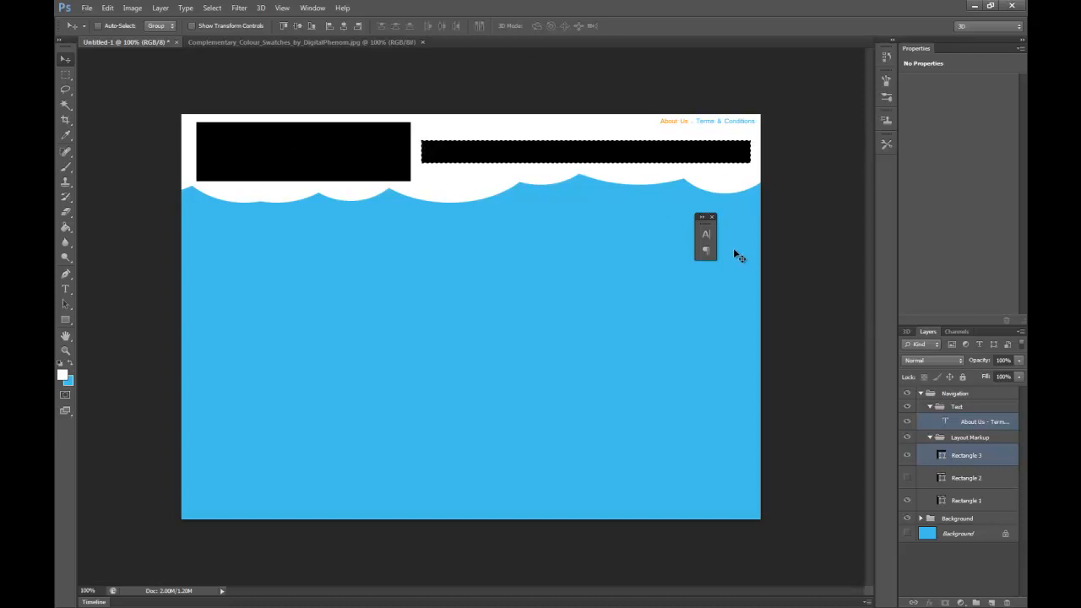
pyautogui.click(908, 456)
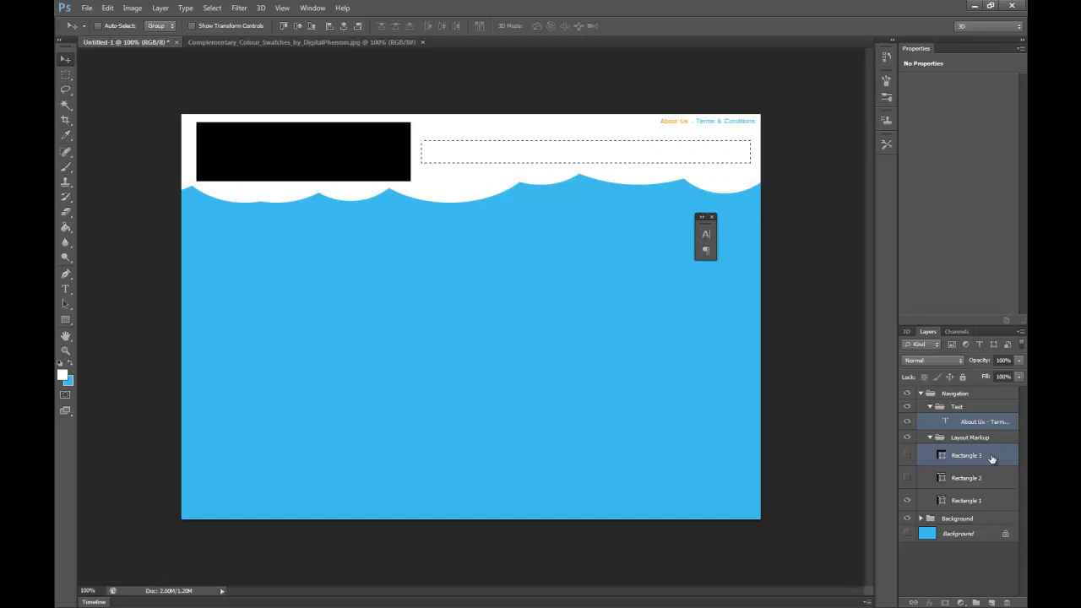
# Step: Create a new layer group directly above the Text group
pyautogui.click(960, 408)
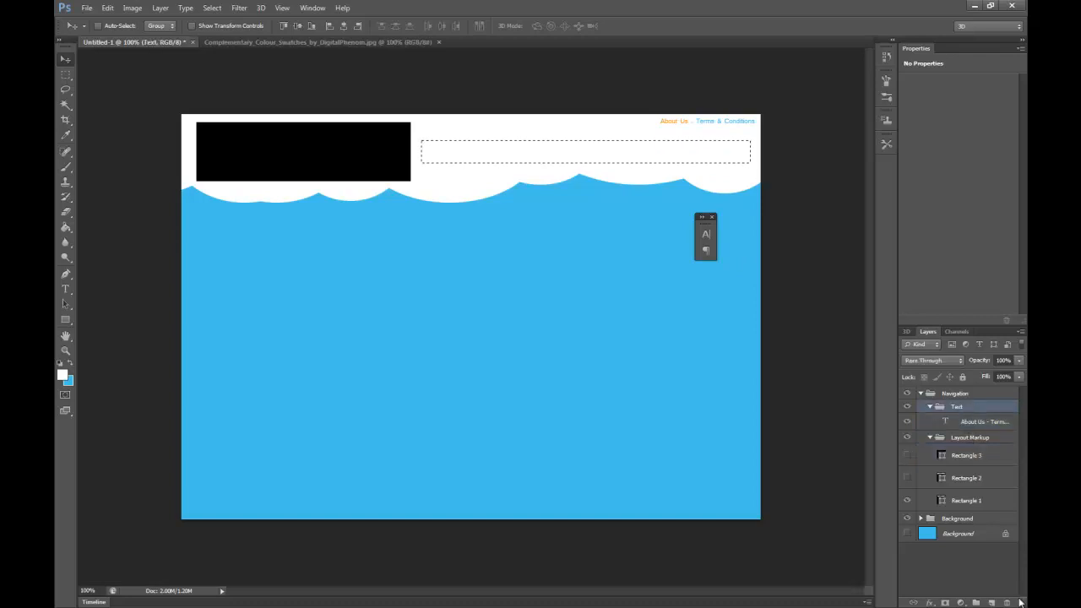
pyautogui.click(976, 603)
pyautogui.doubleClick(963, 408)
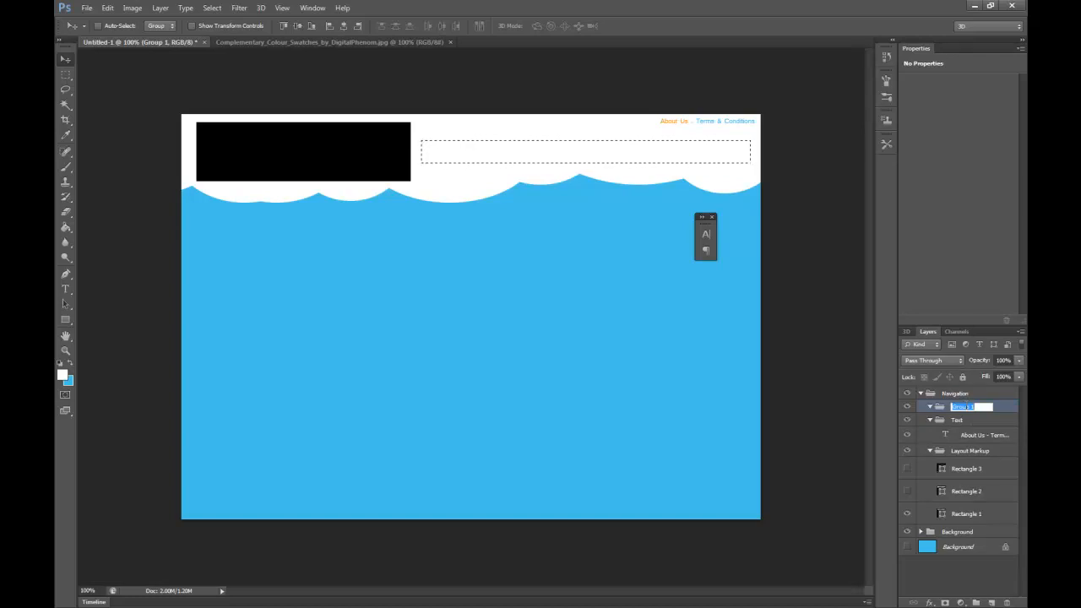
# Step: Rename the outer Navigation group to Header and name the new group inside it Navigation
pyautogui.doubleClick(956, 393)
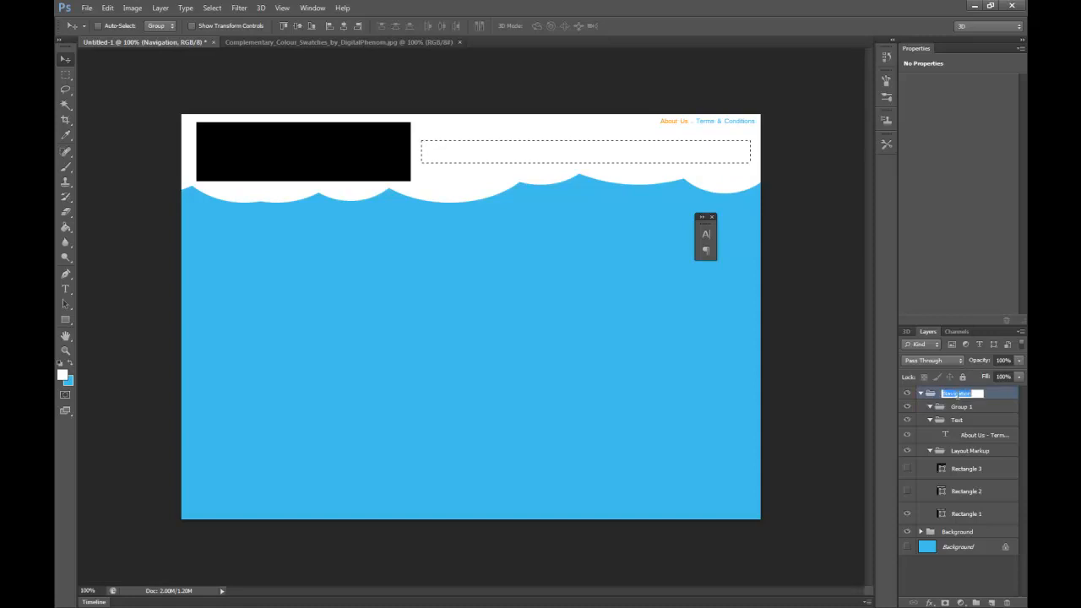
pyautogui.write('Header')
pyautogui.click(960, 407)
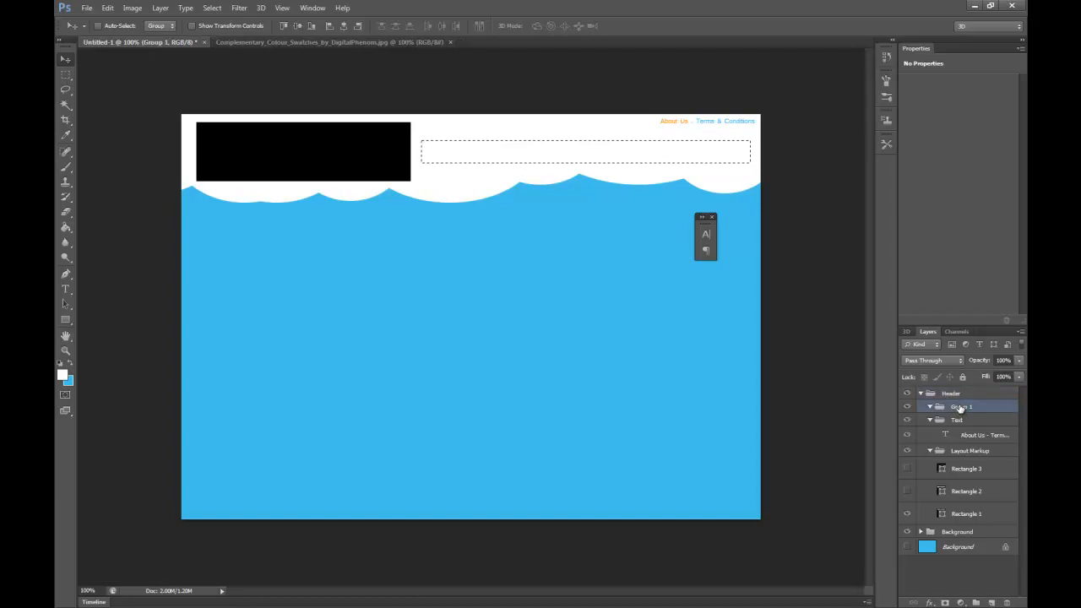
pyautogui.doubleClick(960, 407)
pyautogui.write('Navigation')
pyautogui.press('Return')
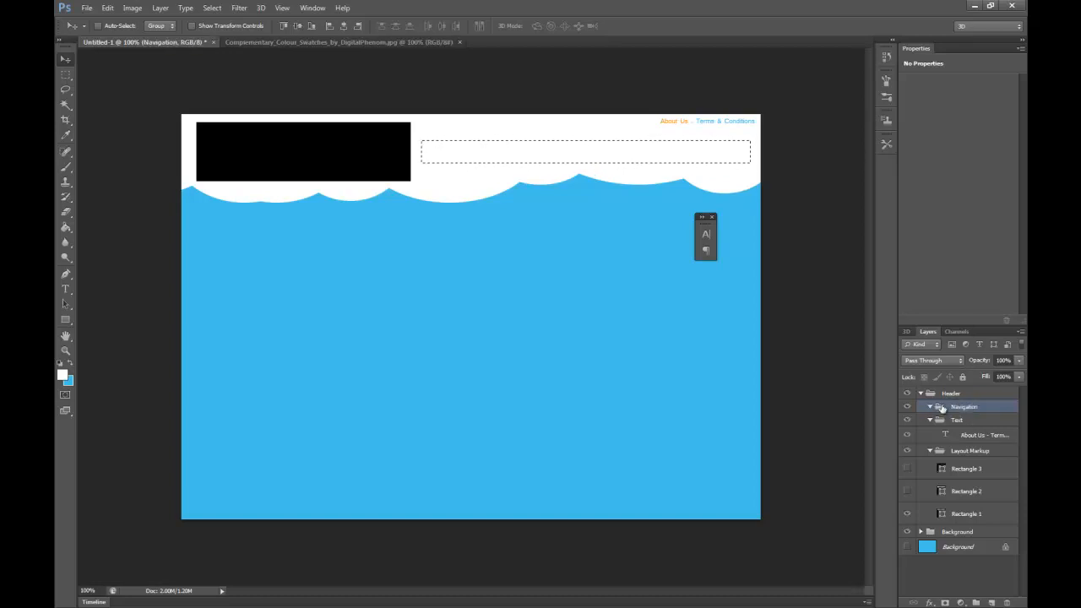
# Step: Collapse the Header group, switch its visibility off and on to check what it holds, and expand it again
pyautogui.click(921, 394)
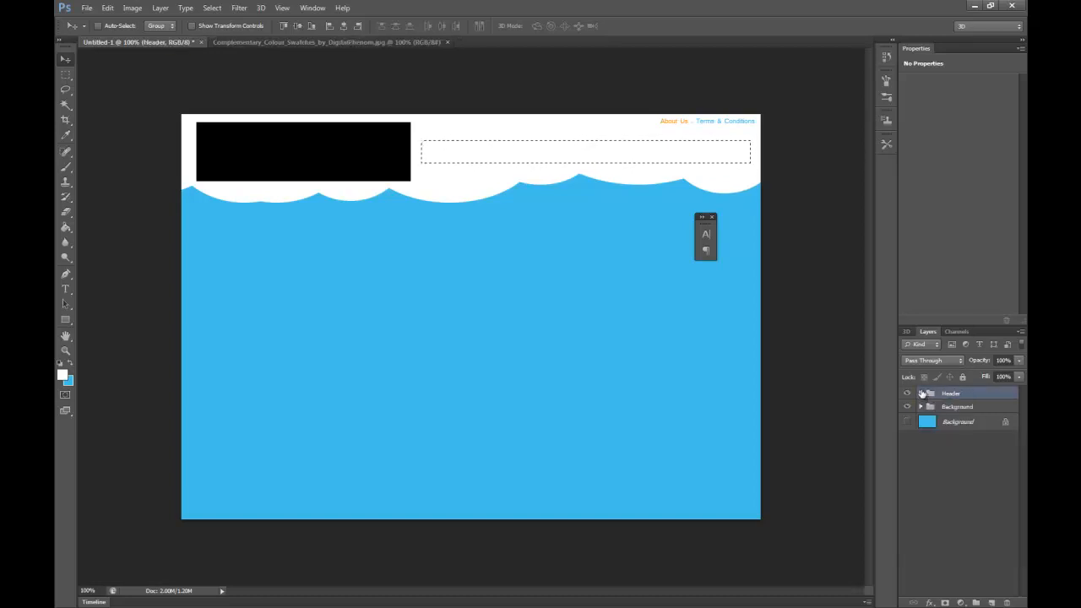
pyautogui.click(961, 394)
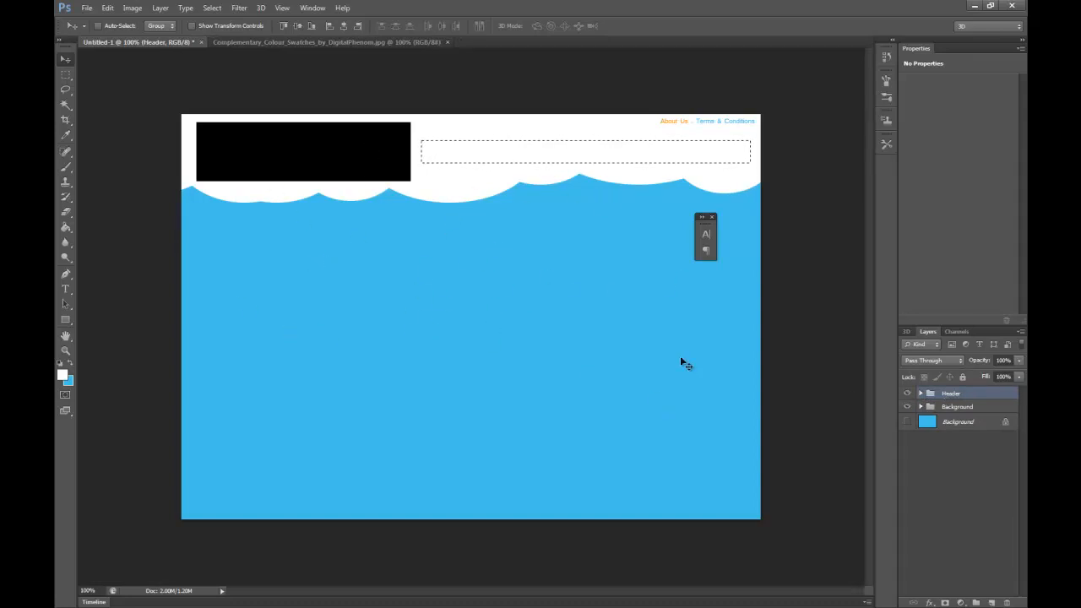
pyautogui.click(907, 393)
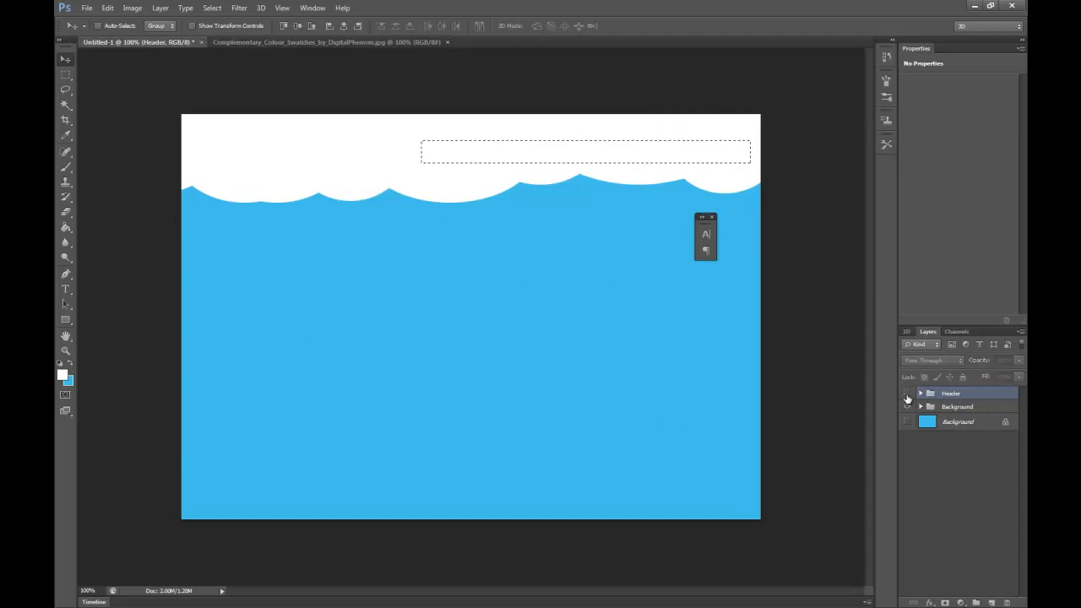
pyautogui.click(907, 393)
pyautogui.keyDown('alt'); pyautogui.click(920, 394); pyautogui.keyUp('alt')
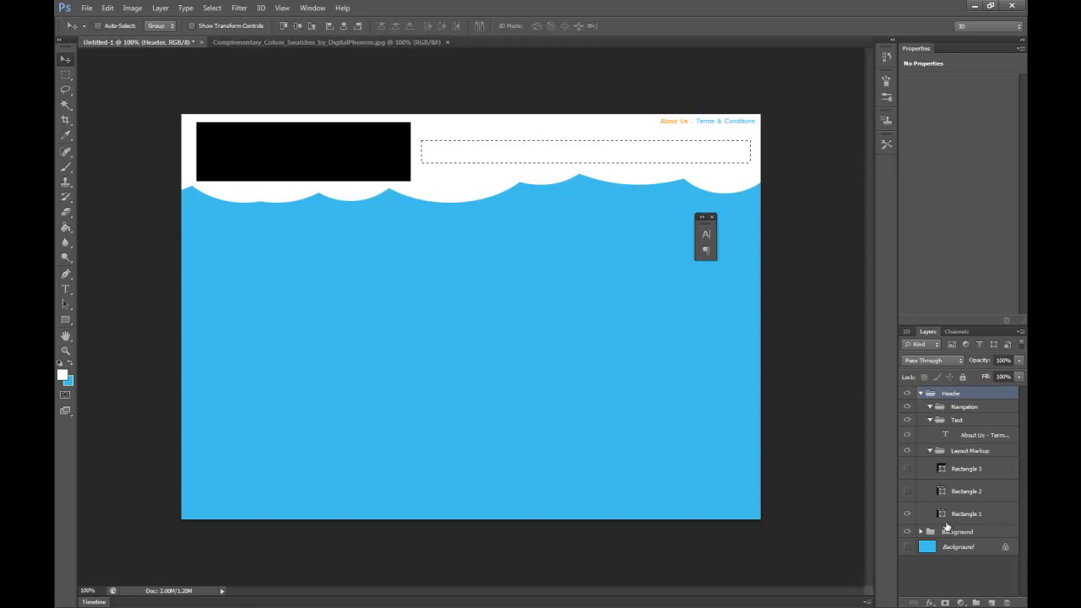
# Step: Add a new layer above the Navigation group, fill the bar-shaped selection with the swapped blue foreground colour, and deselect
pyautogui.click(930, 408)
pyautogui.click(960, 410)
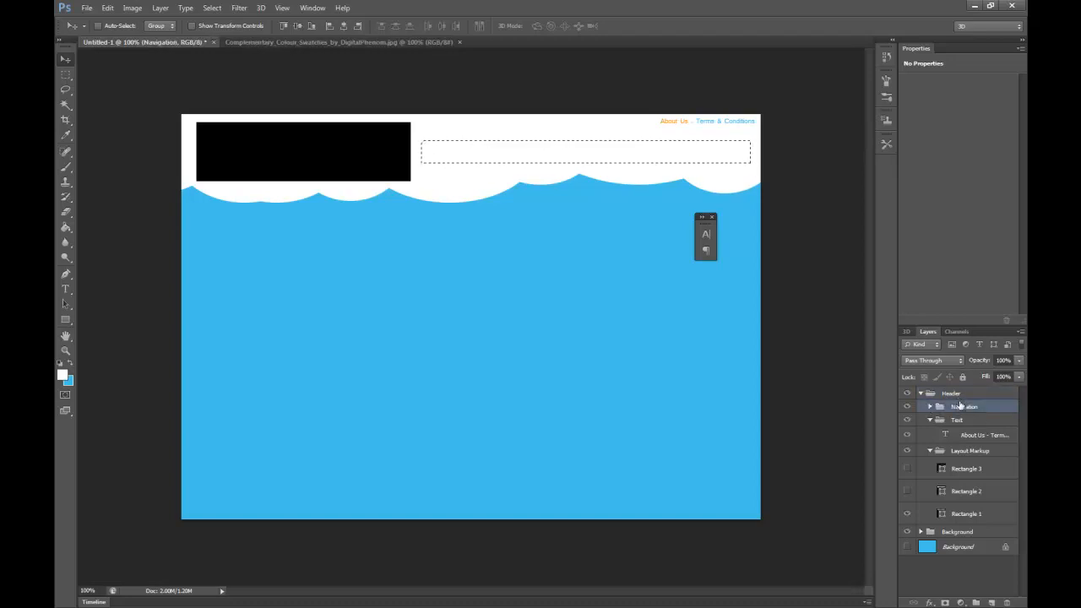
pyautogui.click(992, 603)
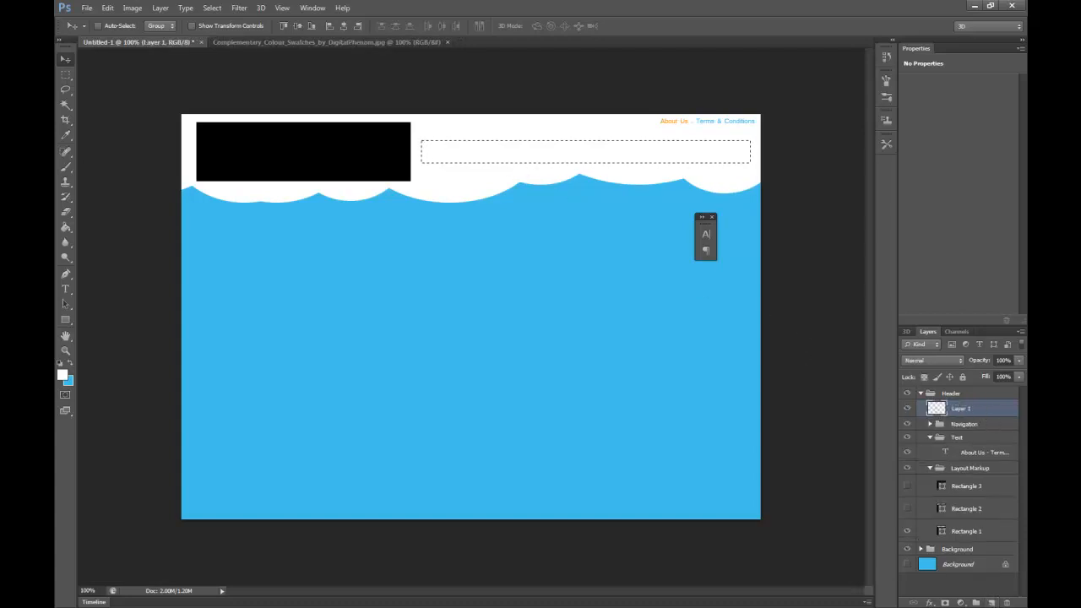
pyautogui.click(66, 228)
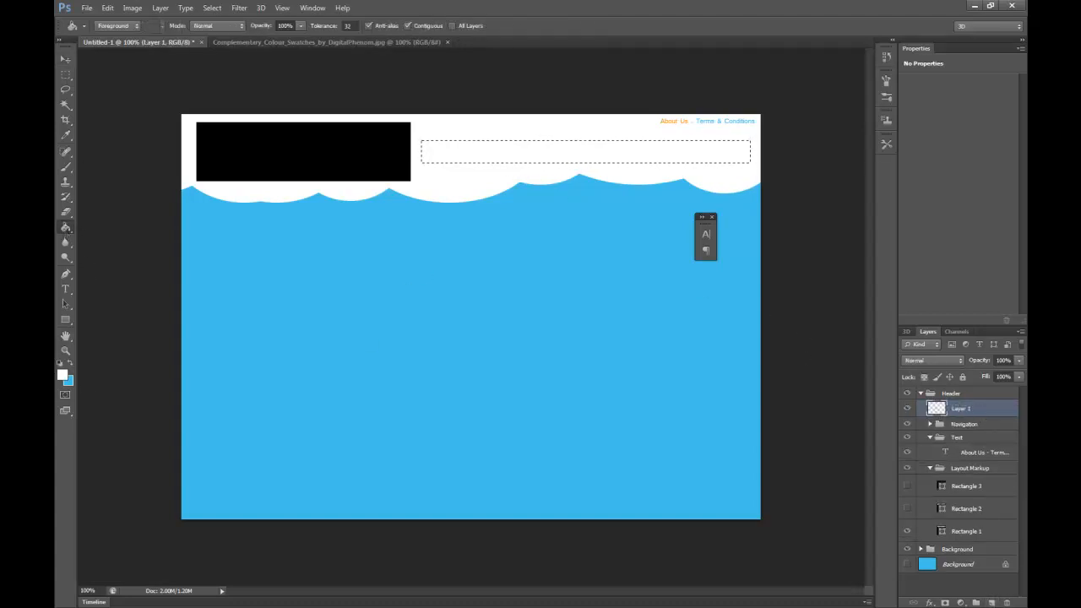
pyautogui.click(72, 364)
pyautogui.click(567, 149)
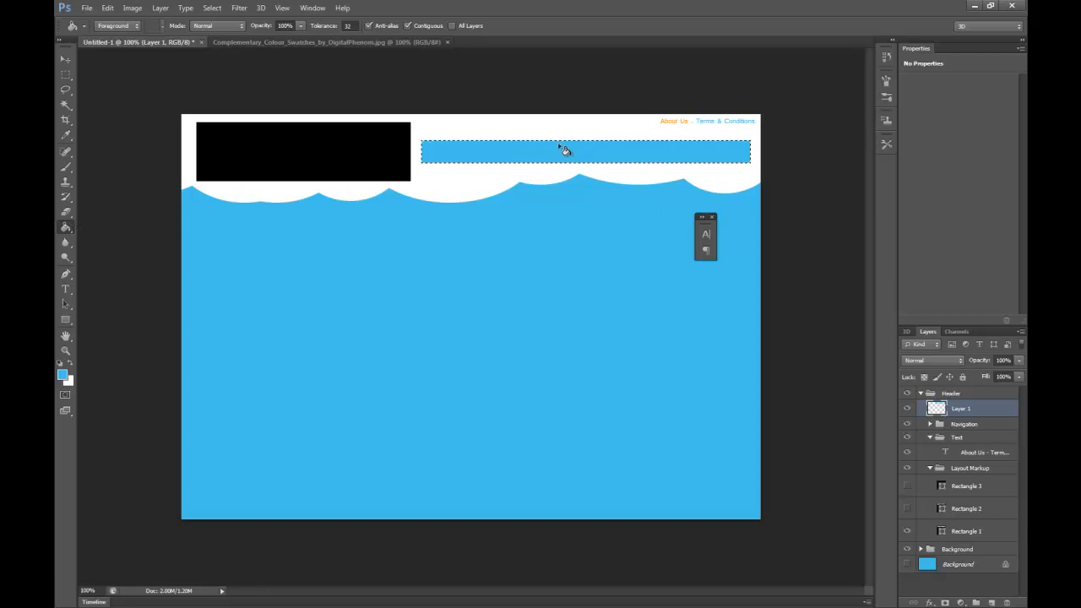
pyautogui.click(66, 75)
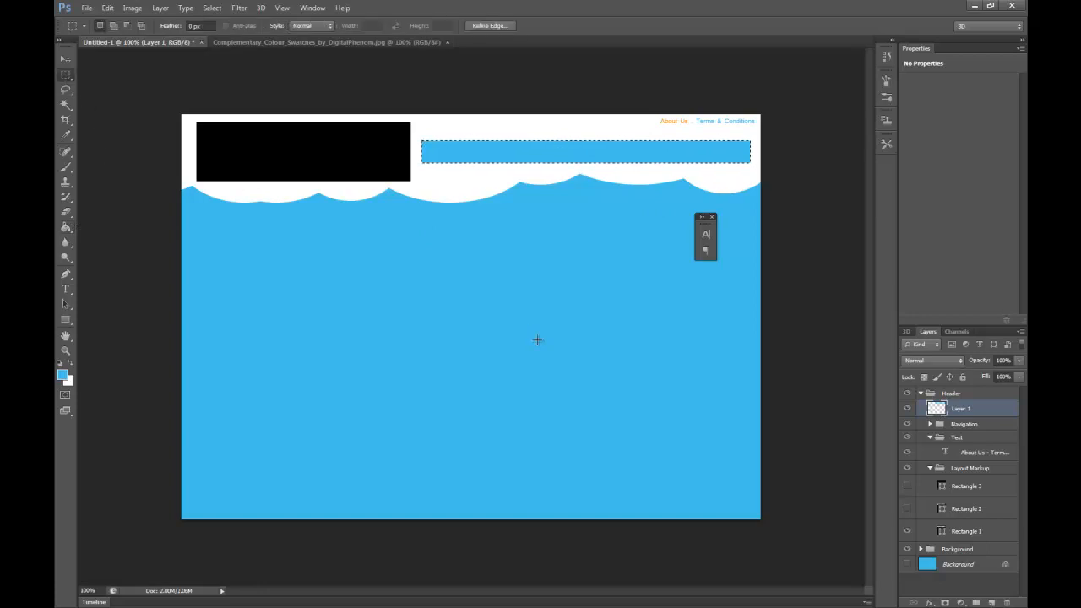
pyautogui.rightClick(538, 337)
pyautogui.click(607, 346)
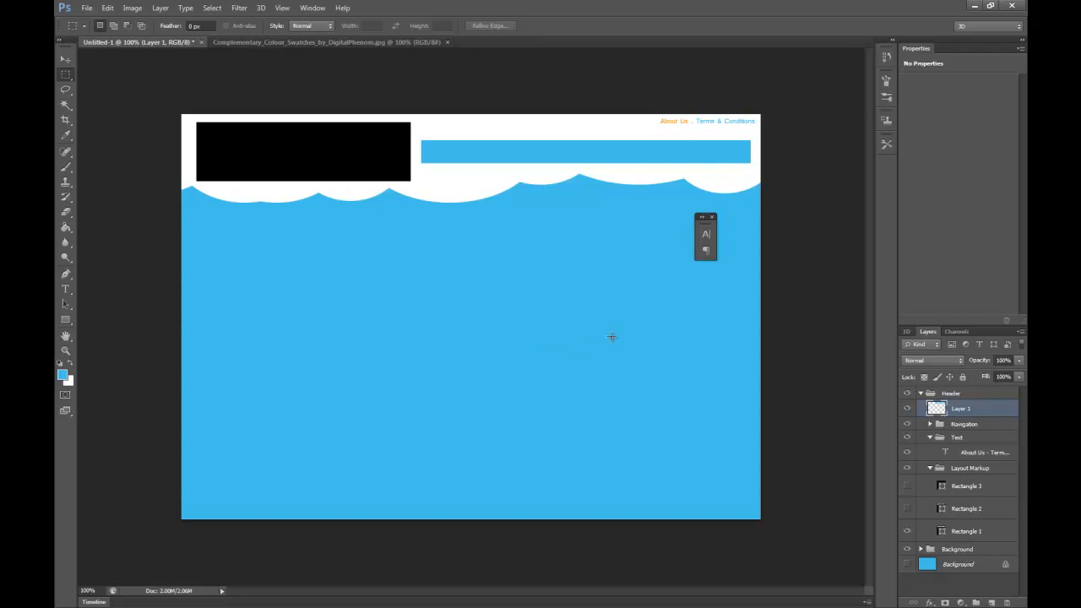
pyautogui.rightClick(960, 413)
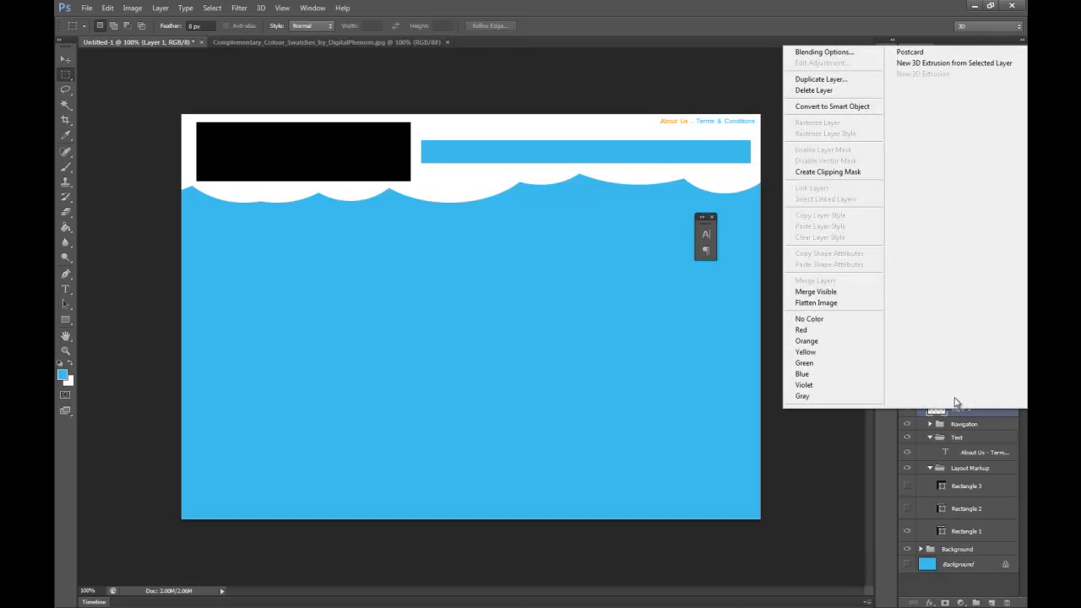
pyautogui.click(960, 413)
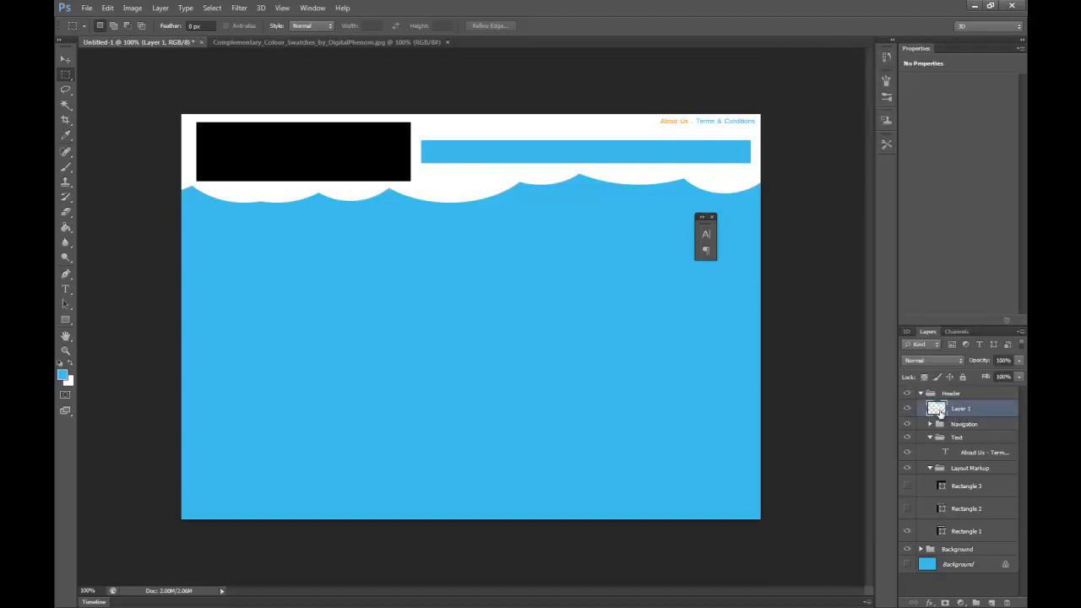
pyautogui.hotkey('ctrl', 't')
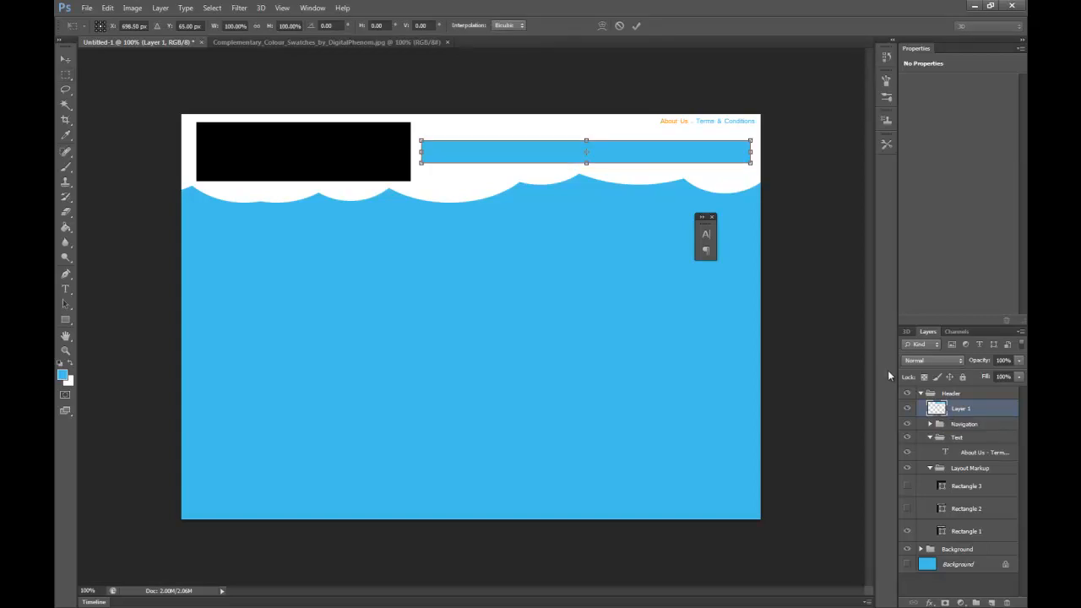
pyautogui.press('Return')
pyautogui.press('m')
# Step: Clear the blue bar from its layer, remove the selection, and delete the empty layer
pyautogui.keyDown('ctrl'); pyautogui.click(937, 409); pyautogui.keyUp('ctrl')
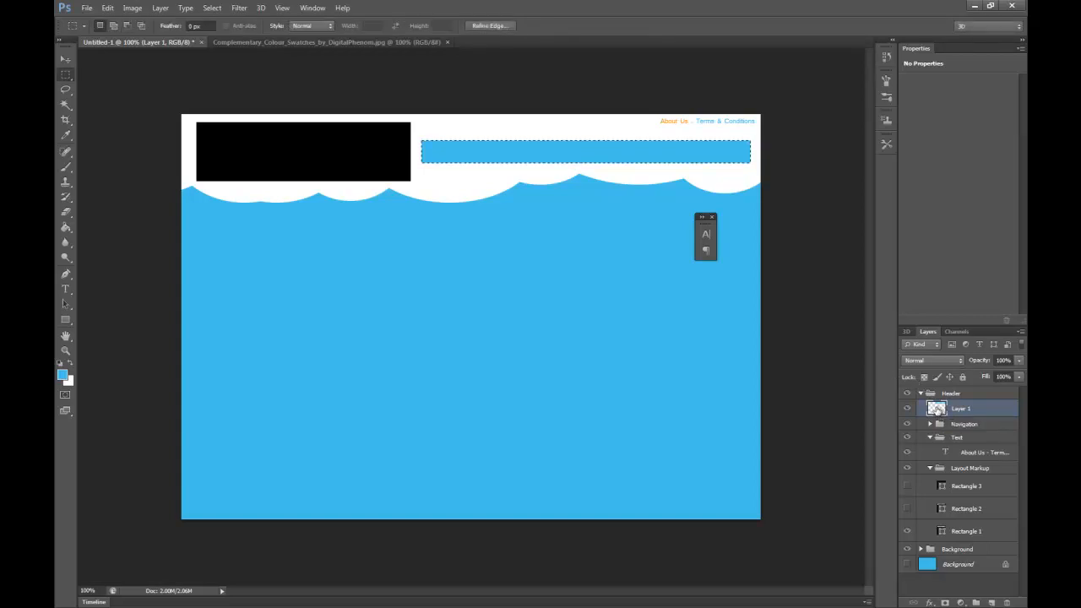
pyautogui.press('Delete')
pyautogui.rightClick(582, 145)
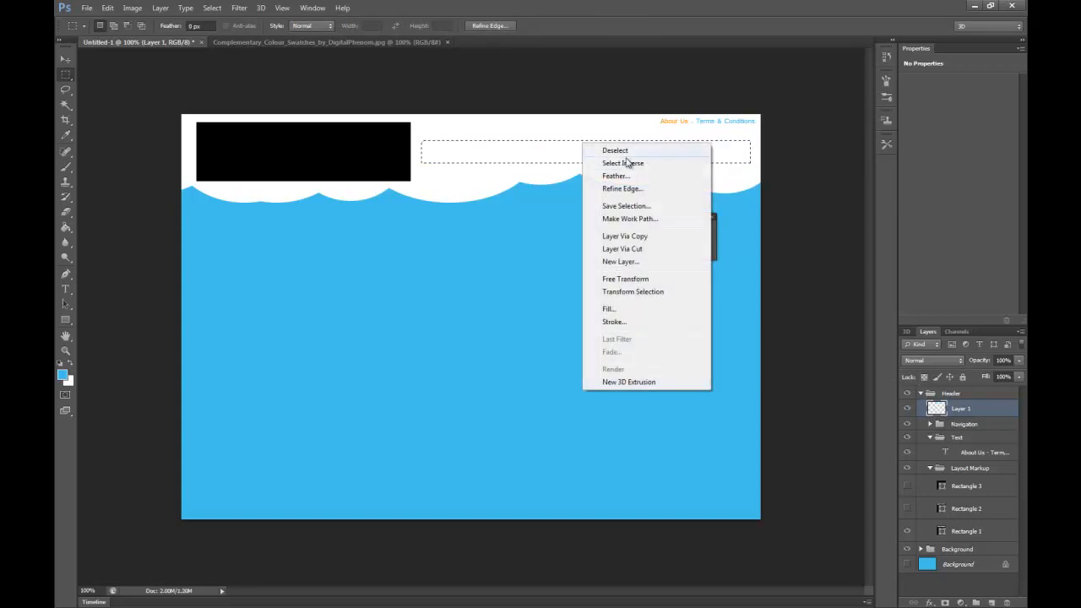
pyautogui.click(620, 151)
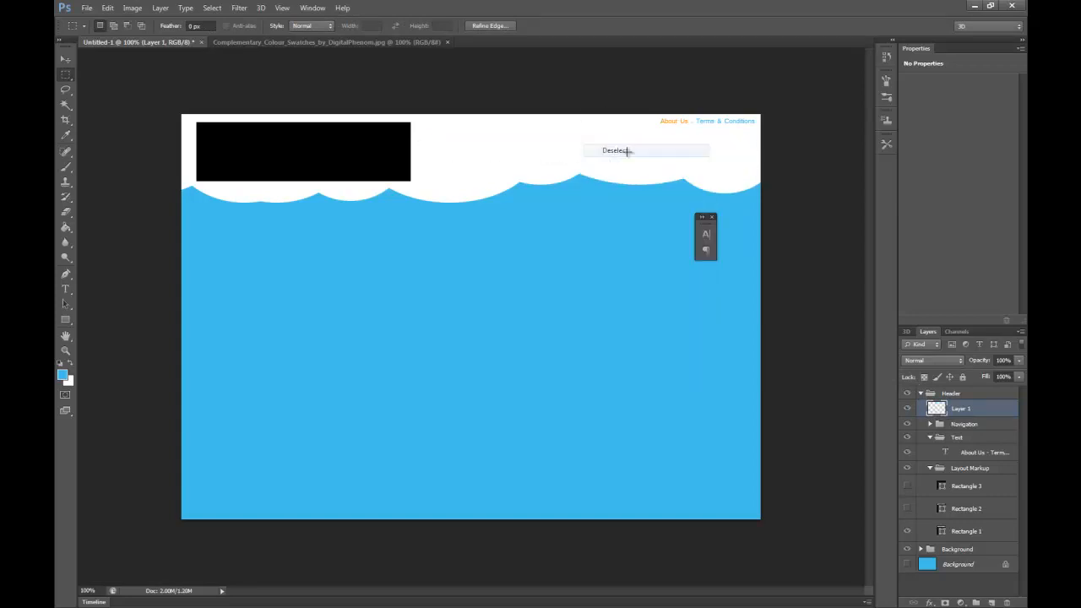
pyautogui.click(1007, 602)
pyautogui.click(490, 229)
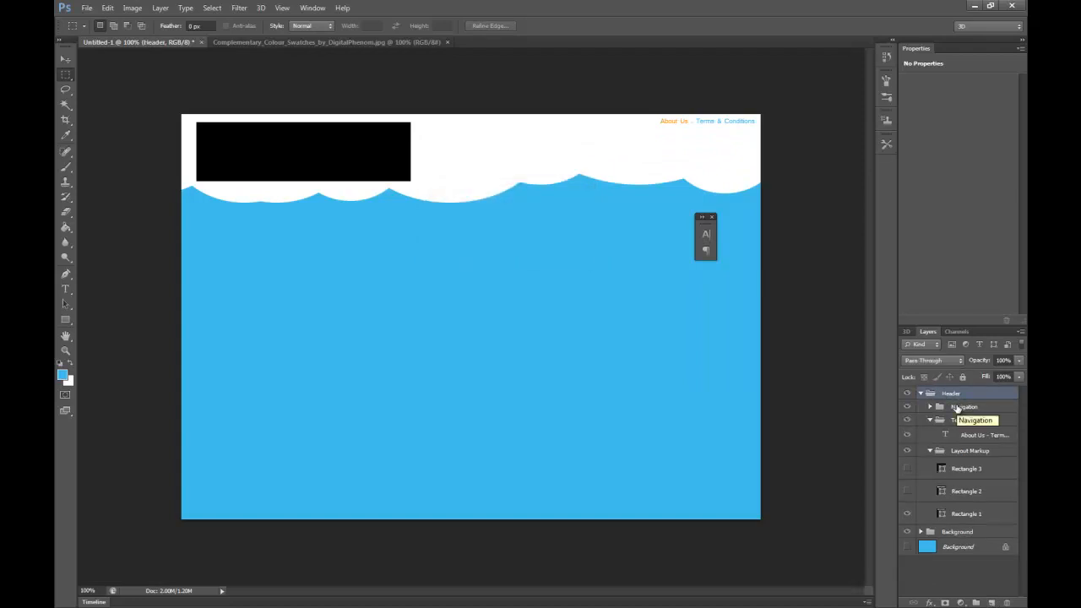
# Step: Try a blue rounded rectangle of about 568 by 33 px with a 15 px radius beside the black logo block, and undo it
pyautogui.click(957, 409)
pyautogui.click(64, 321)
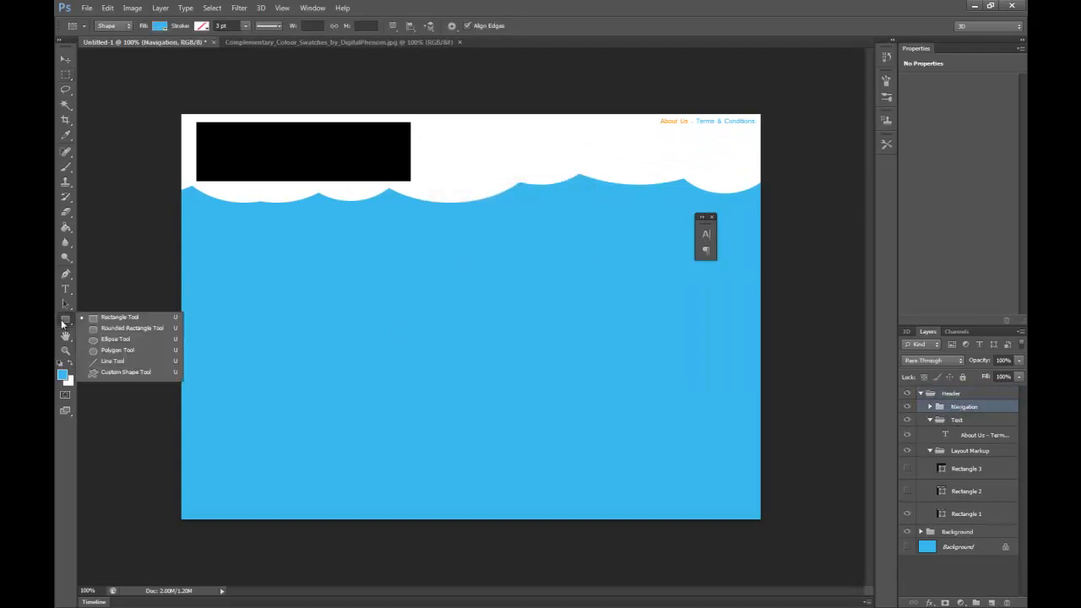
pyautogui.click(97, 326)
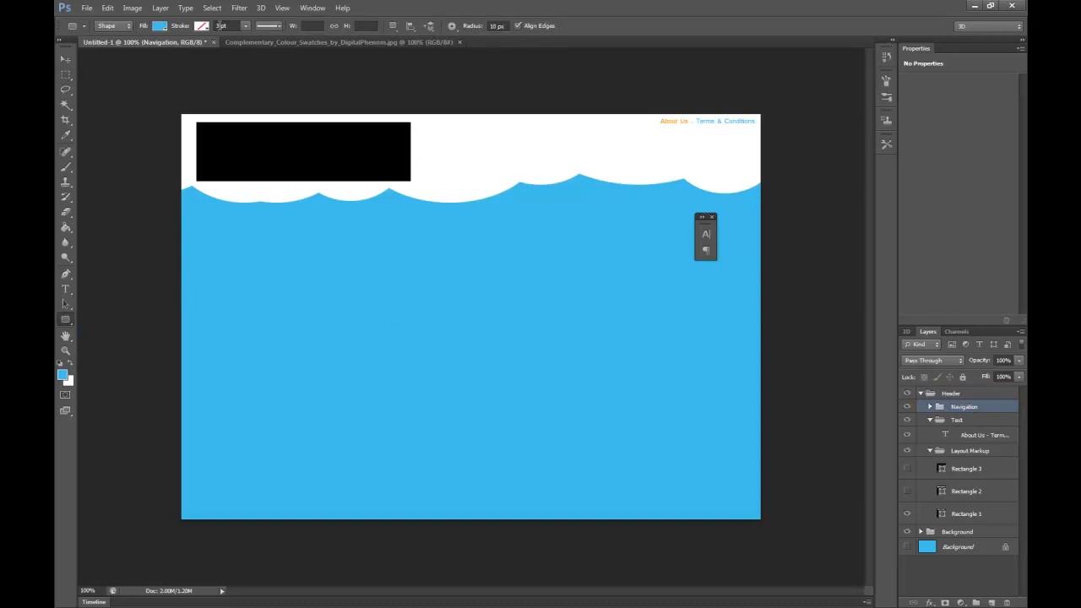
pyautogui.click(497, 25)
pyautogui.write('15')
pyautogui.moveTo(420, 147); pyautogui.dragTo(747, 164)
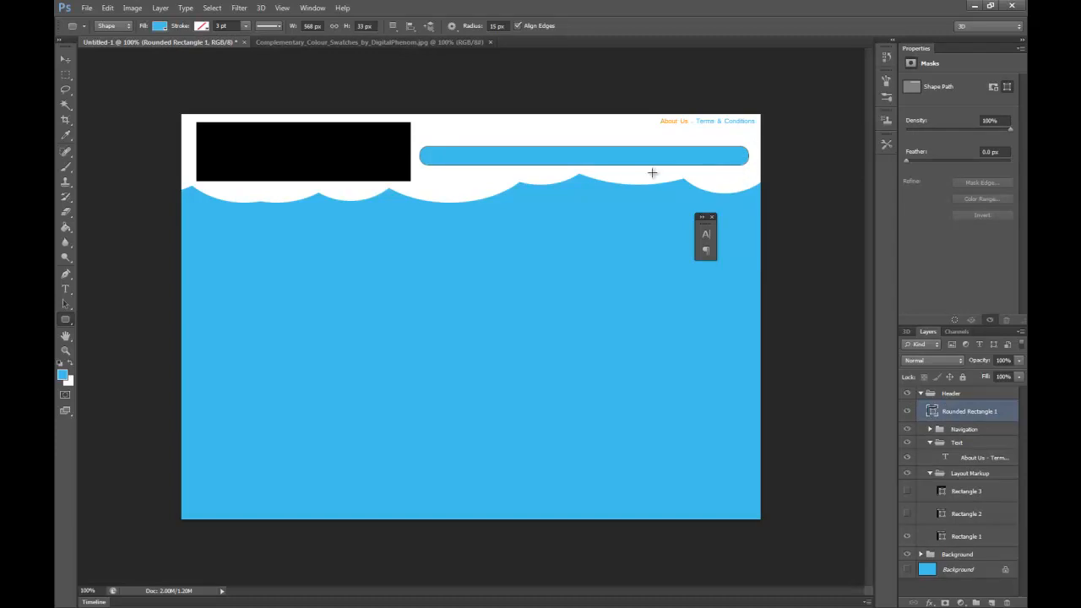
pyautogui.hotkey('ctrl', 'z')
# Step: Draw a blue rounded rectangle about 554 by 36 px with a 10 px corner radius beside the black logo block
pyautogui.click(495, 26)
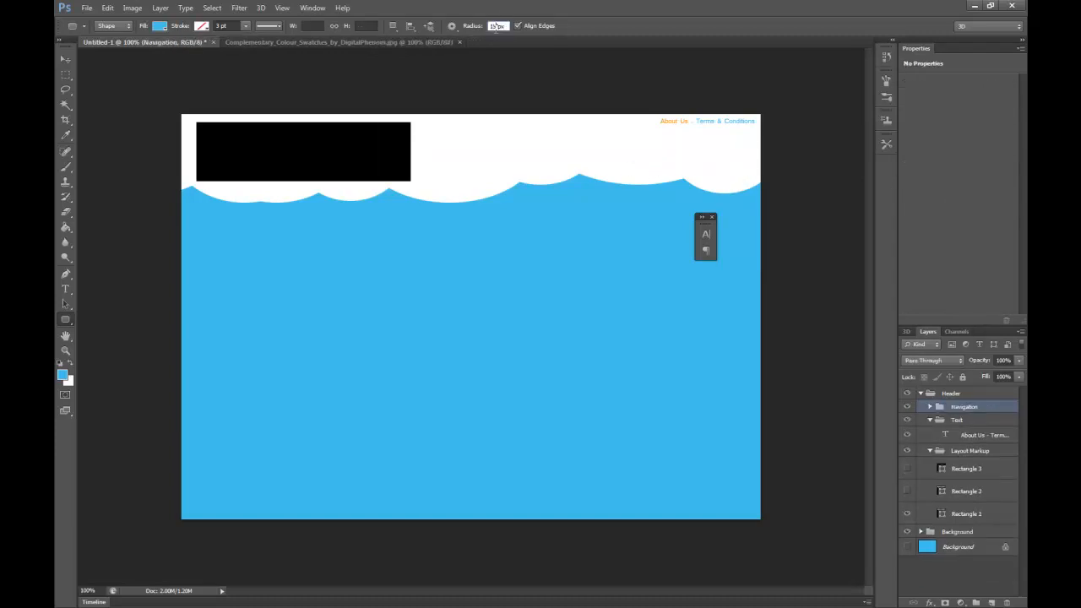
pyautogui.write('10')
pyautogui.moveTo(422, 149); pyautogui.dragTo(743, 170)
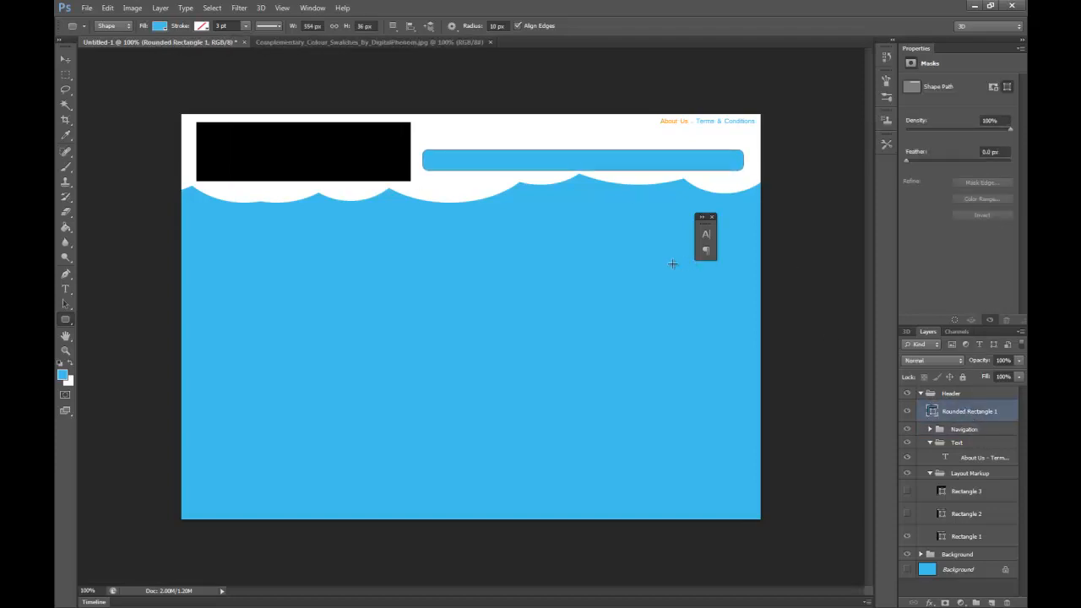
# Step: Nudge the blue rounded bar several pixels up and slightly to the left
pyautogui.click(62, 61)
pyautogui.press('Up')
pyautogui.press('Up')
pyautogui.press('Up')
pyautogui.press('Up')
pyautogui.press('Up')
pyautogui.press('Up')
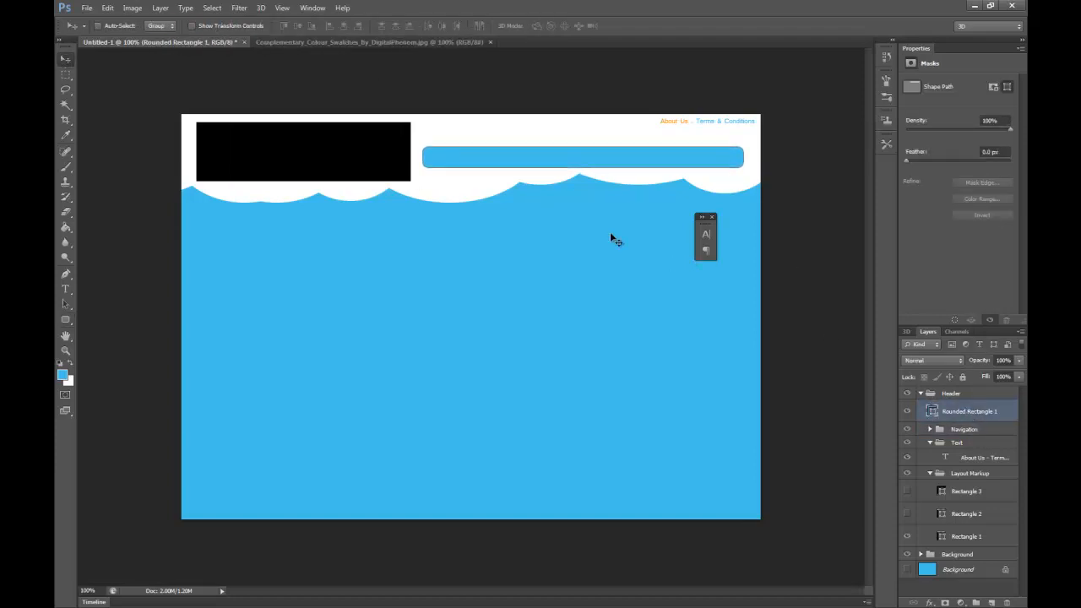
pyautogui.press('Left')
pyautogui.press('Left')
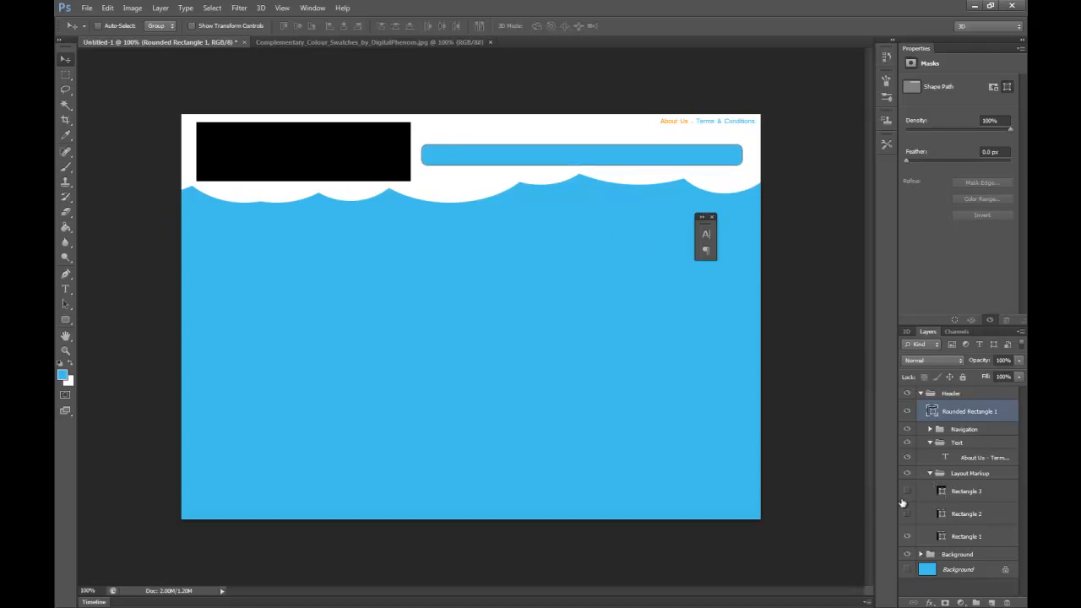
# Step: Show the Rectangle 3 guide layer and nudge the blue rounded bar up and right to centre it over that guide
pyautogui.click(908, 492)
pyautogui.press('Up')
pyautogui.press('Up')
pyautogui.press('Up')
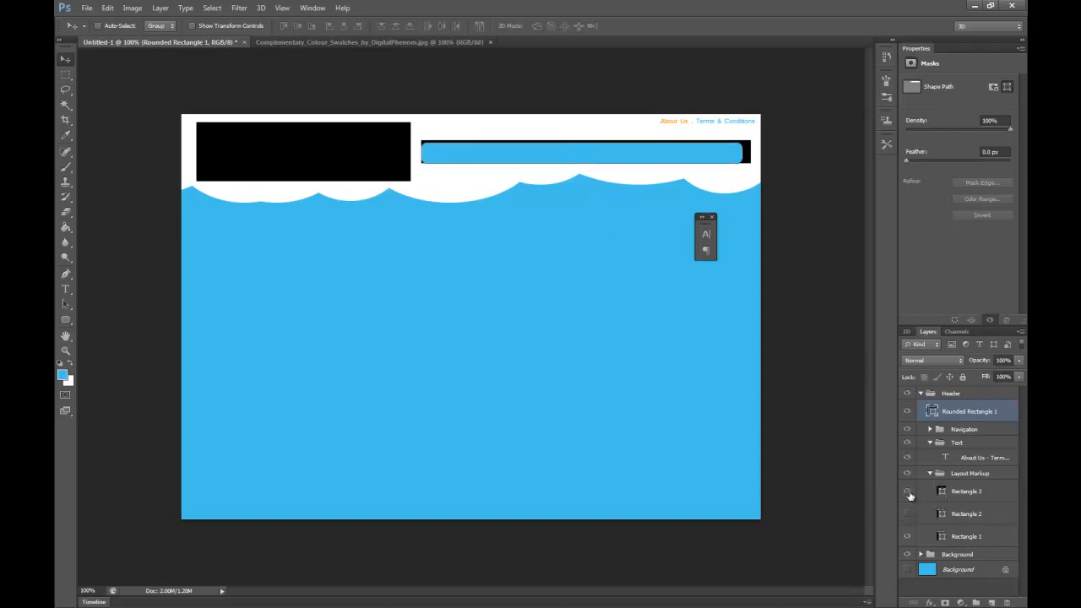
pyautogui.press('Right')
pyautogui.press('Right')
pyautogui.press('Right')
pyautogui.press('Right')
pyautogui.press('Up')
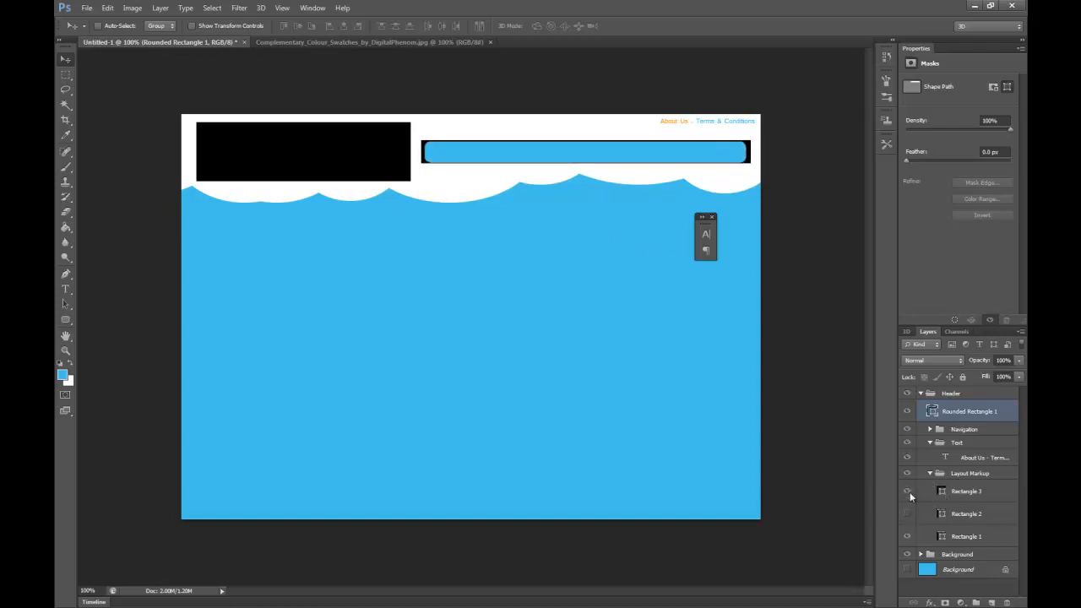
# Step: Hide the Rectangle 3 guide layer
pyautogui.click(907, 491)
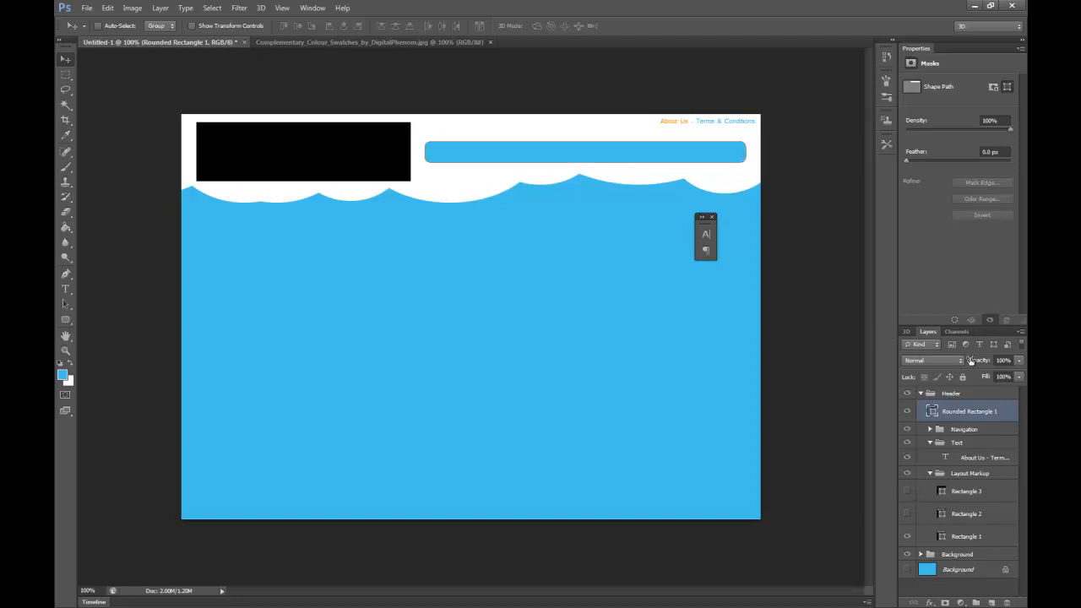
pyautogui.rightClick(962, 411)
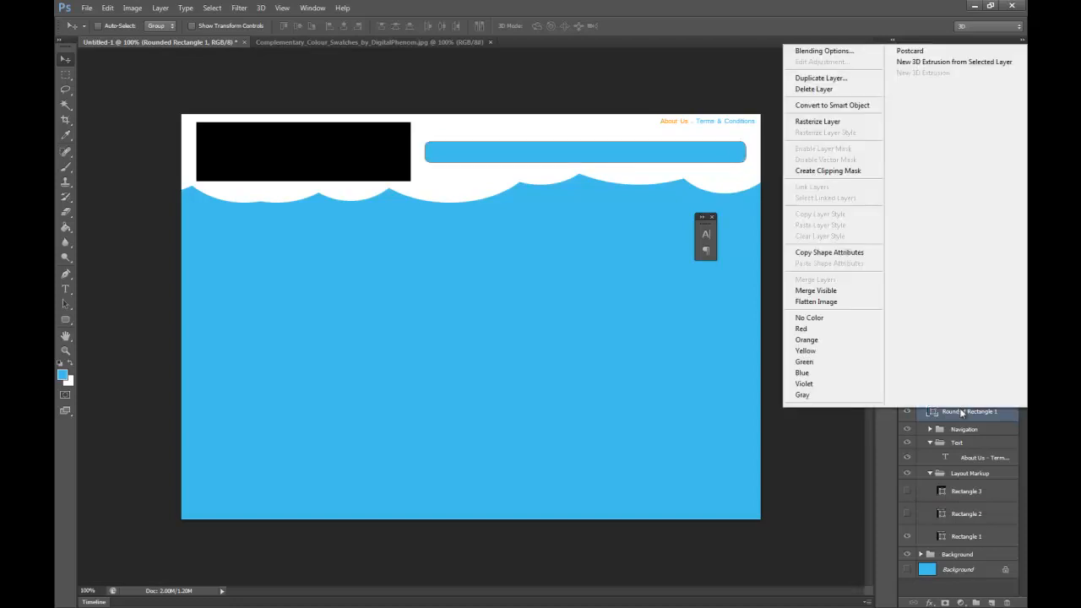
pyautogui.click(844, 51)
pyautogui.moveTo(561, 109); pyautogui.dragTo(444, 255)
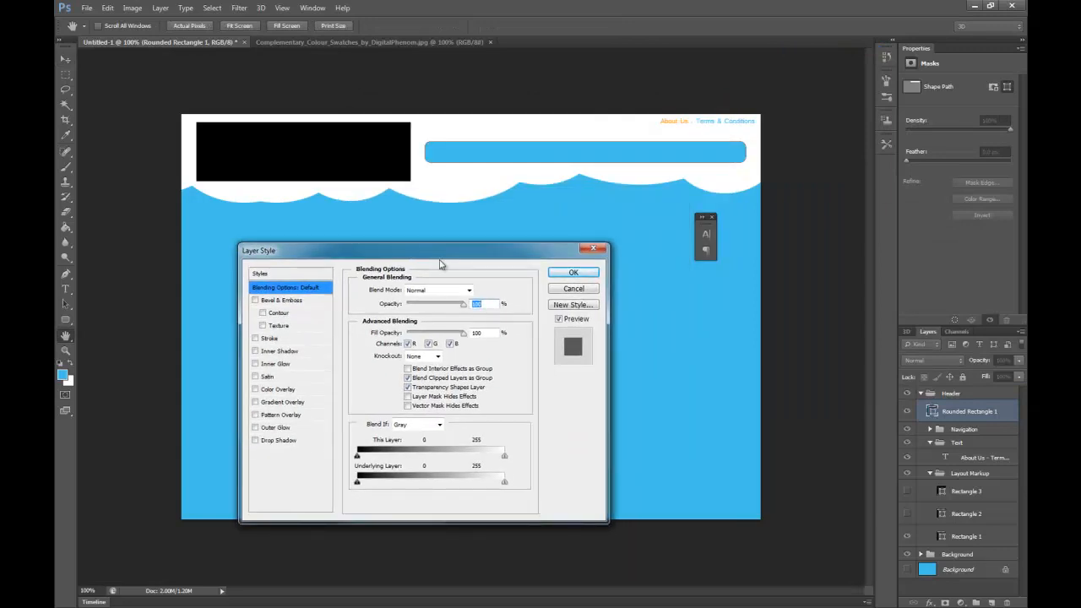
pyautogui.click(575, 288)
pyautogui.press('v')
pyautogui.click(972, 430)
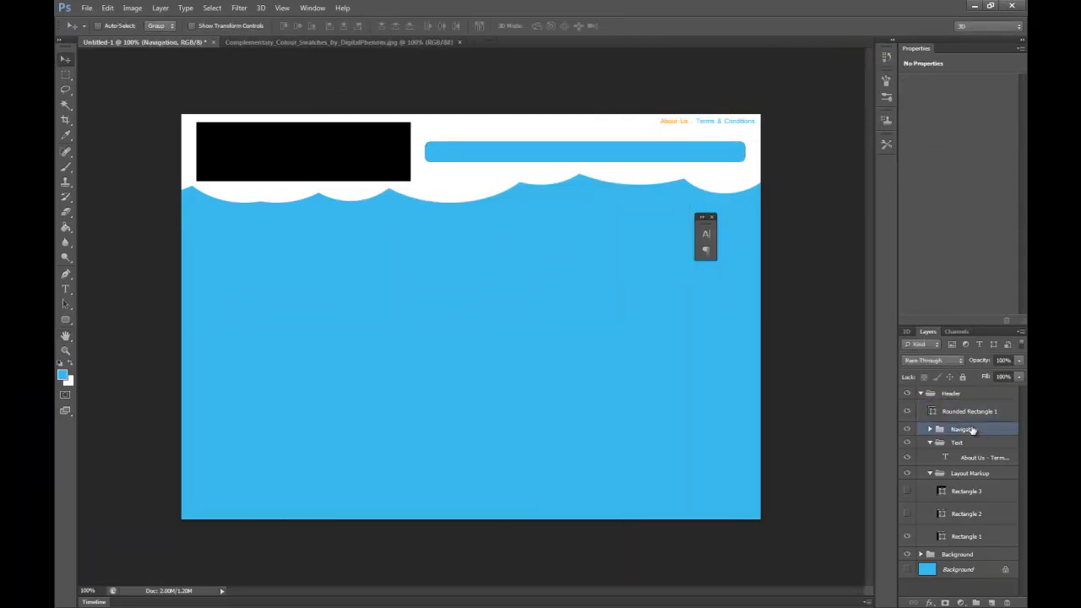
pyautogui.rightClick(960, 412)
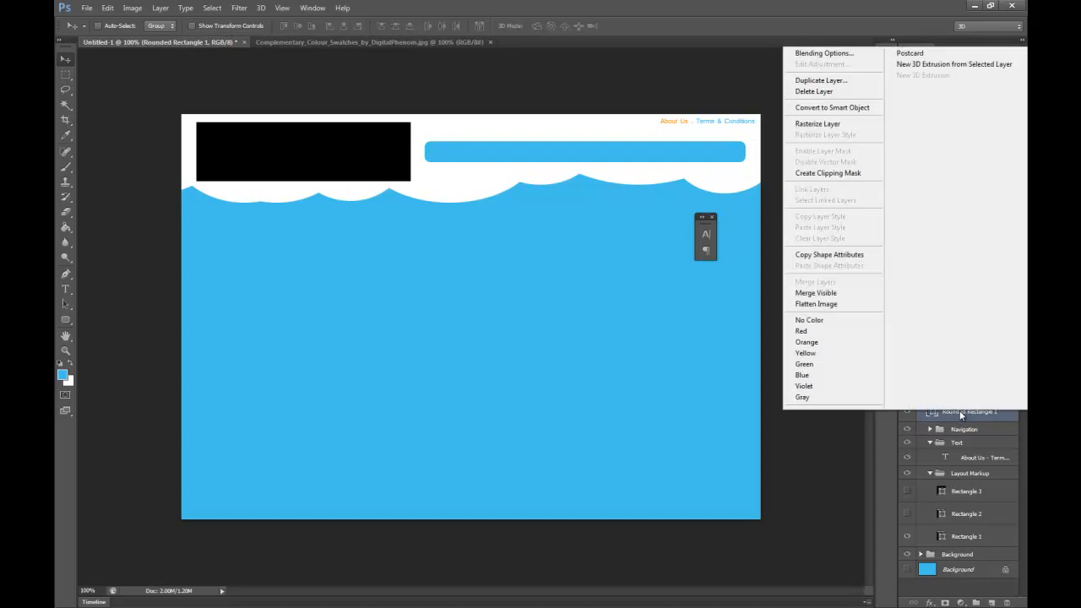
pyautogui.click(832, 81)
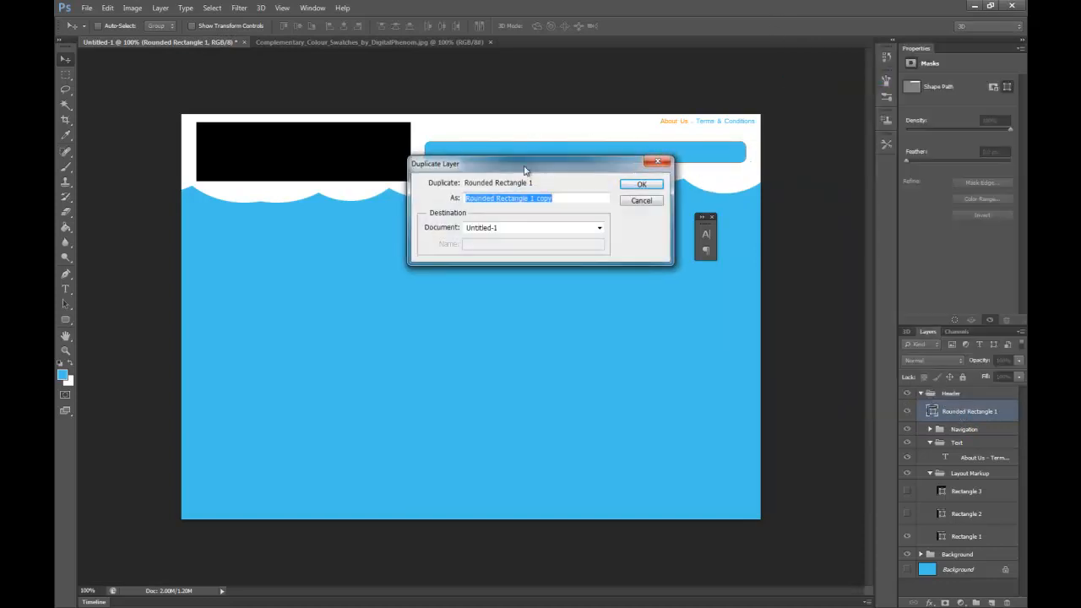
pyautogui.moveTo(528, 169); pyautogui.dragTo(525, 178)
pyautogui.click(641, 211)
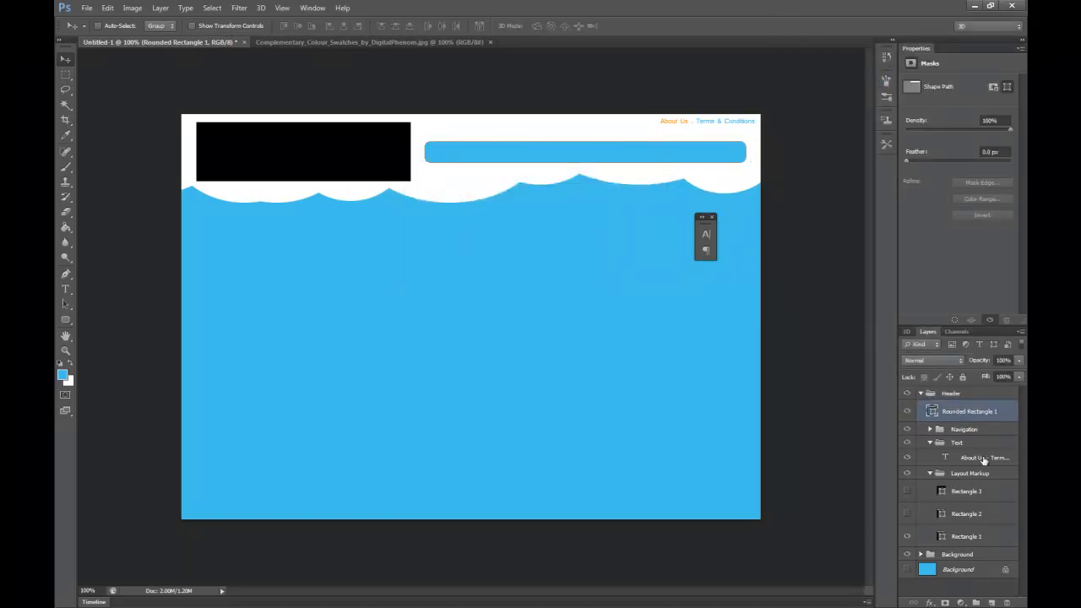
pyautogui.click(969, 432)
pyautogui.rightClick(965, 411)
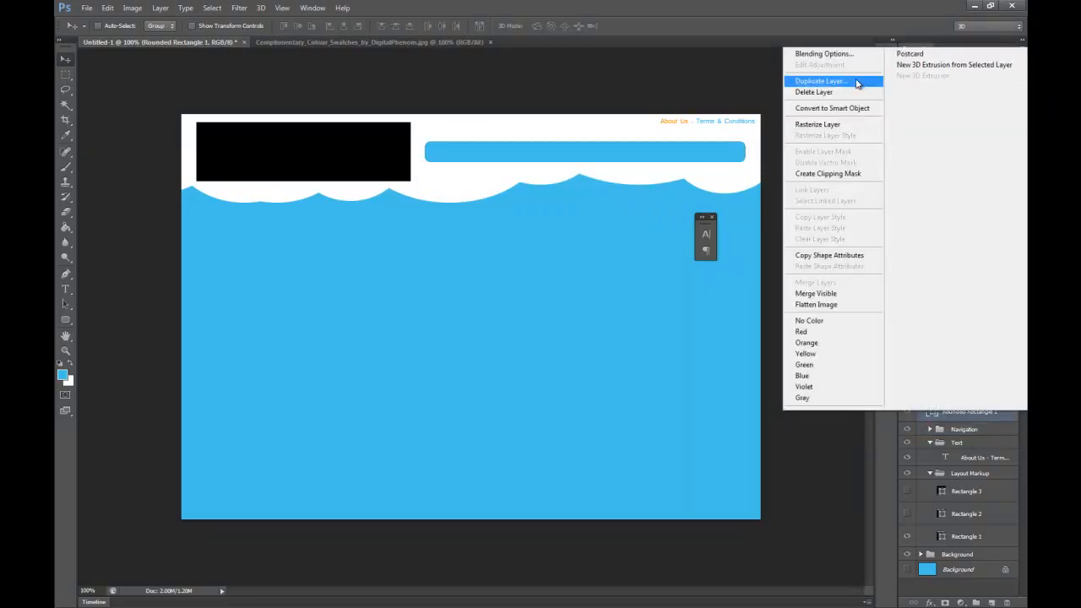
pyautogui.click(848, 54)
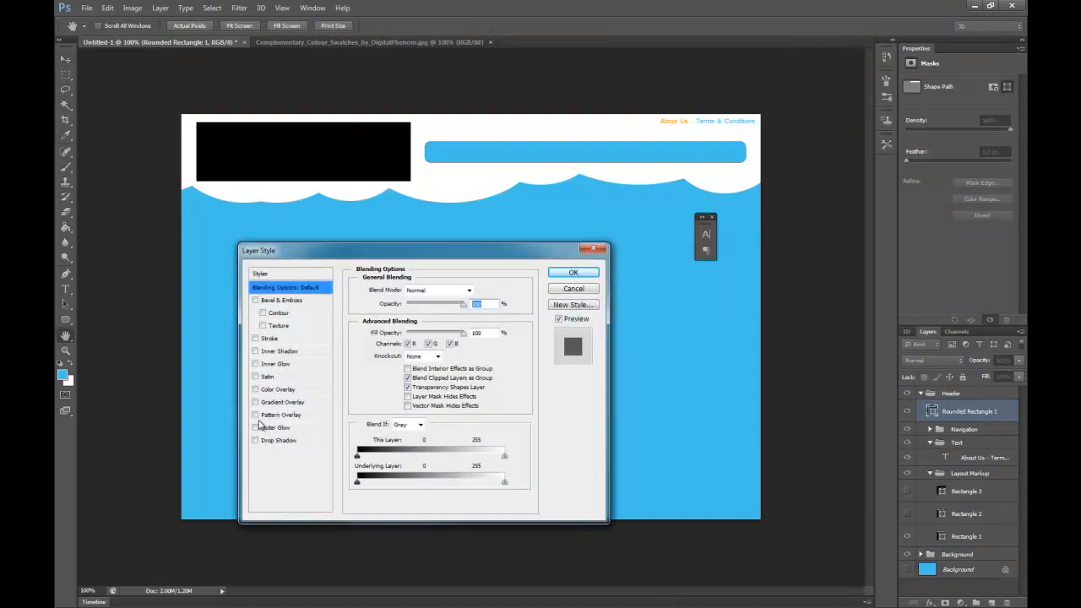
pyautogui.click(561, 290)
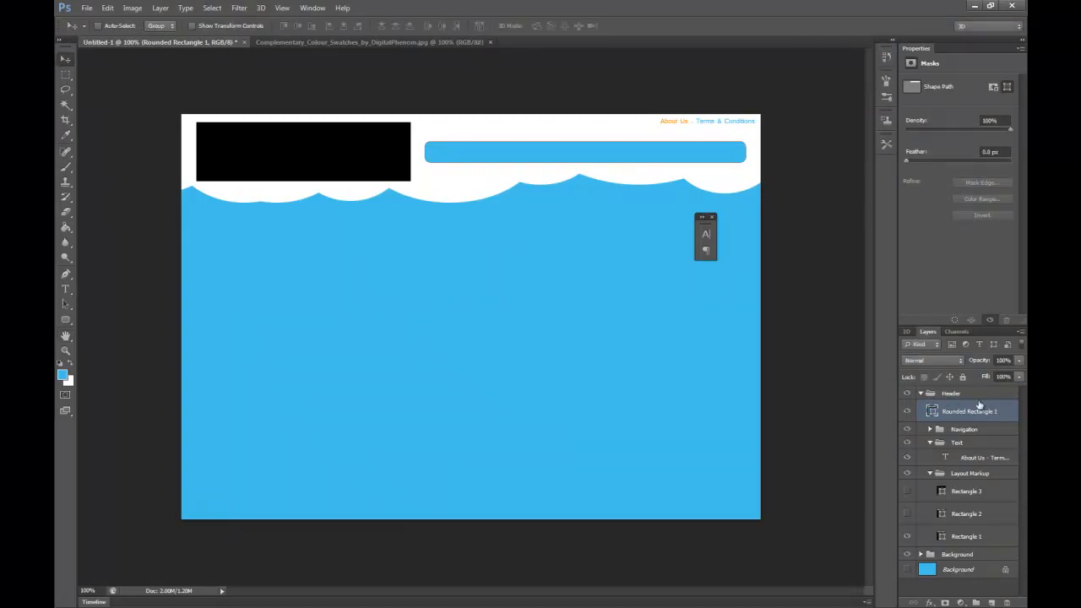
# Step: Rasterize the Rounded Rectangle 1 layer and open its blending options
pyautogui.rightClick(959, 411)
pyautogui.click(853, 126)
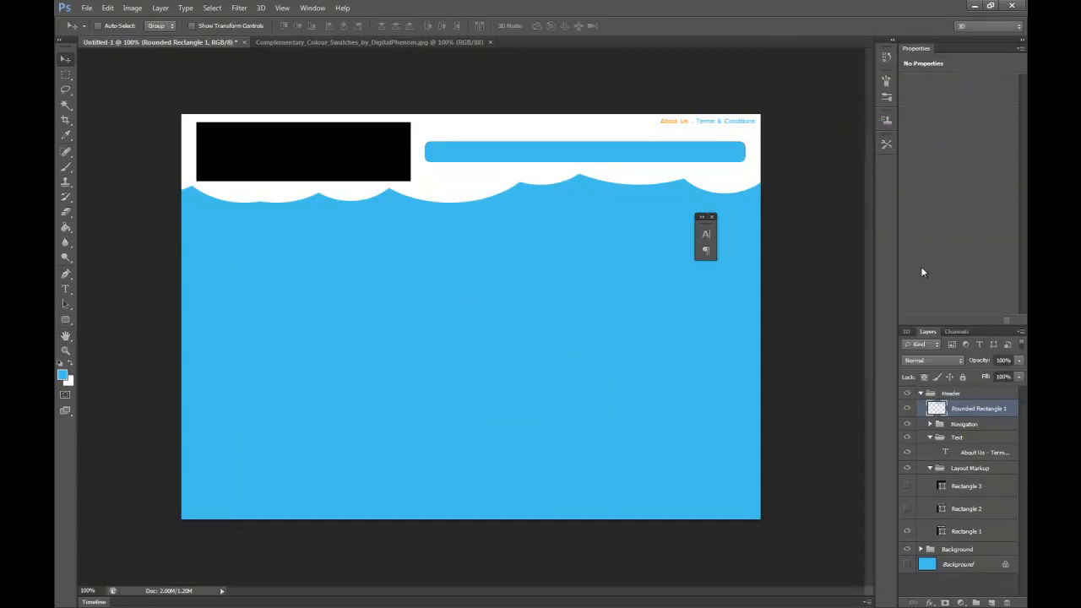
pyautogui.rightClick(972, 412)
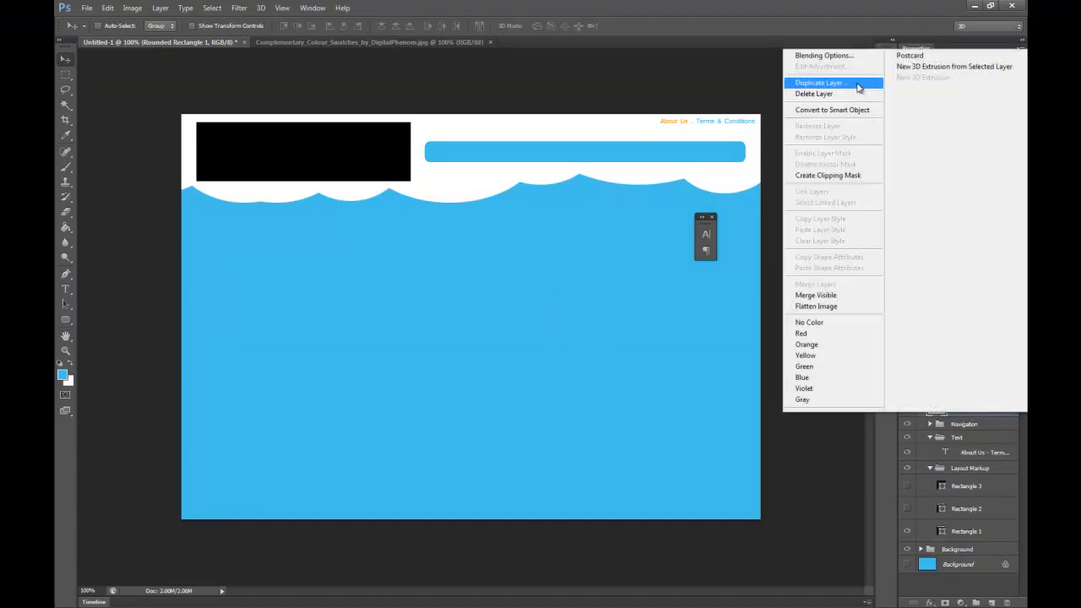
pyautogui.click(859, 55)
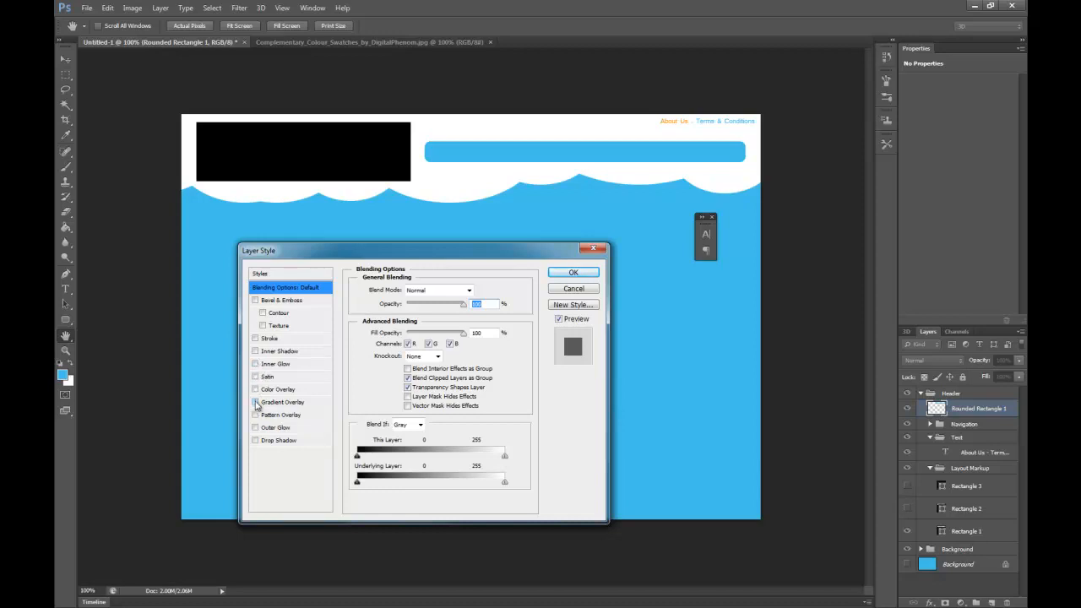
# Step: Try a gradient overlay on the rounded bar, adding three blue colour stops between the black and white ends
pyautogui.click(256, 404)
pyautogui.click(280, 402)
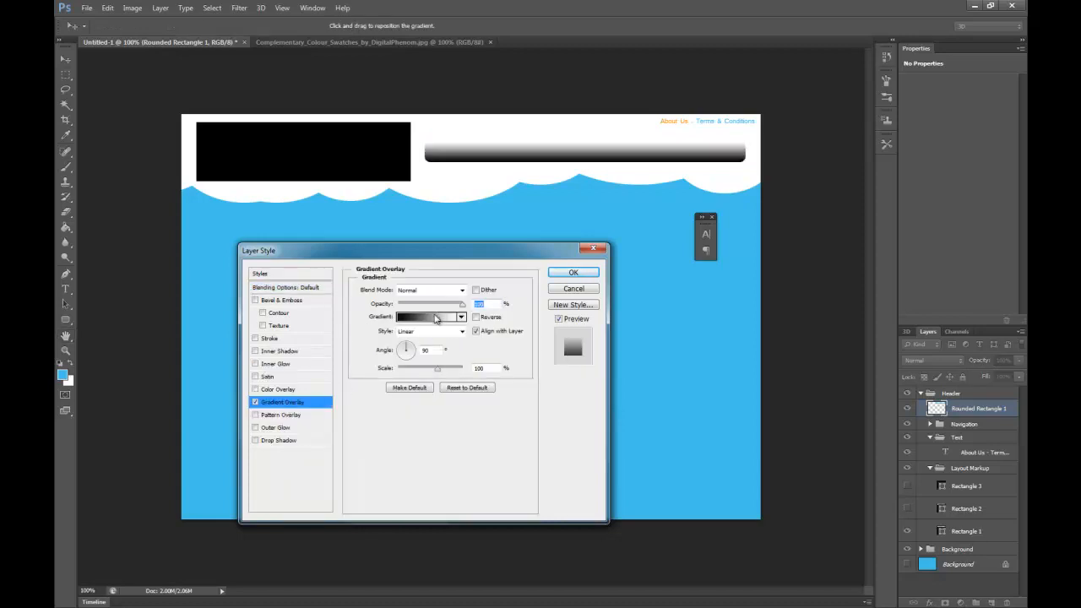
pyautogui.click(435, 317)
pyautogui.moveTo(535, 110); pyautogui.dragTo(673, 249)
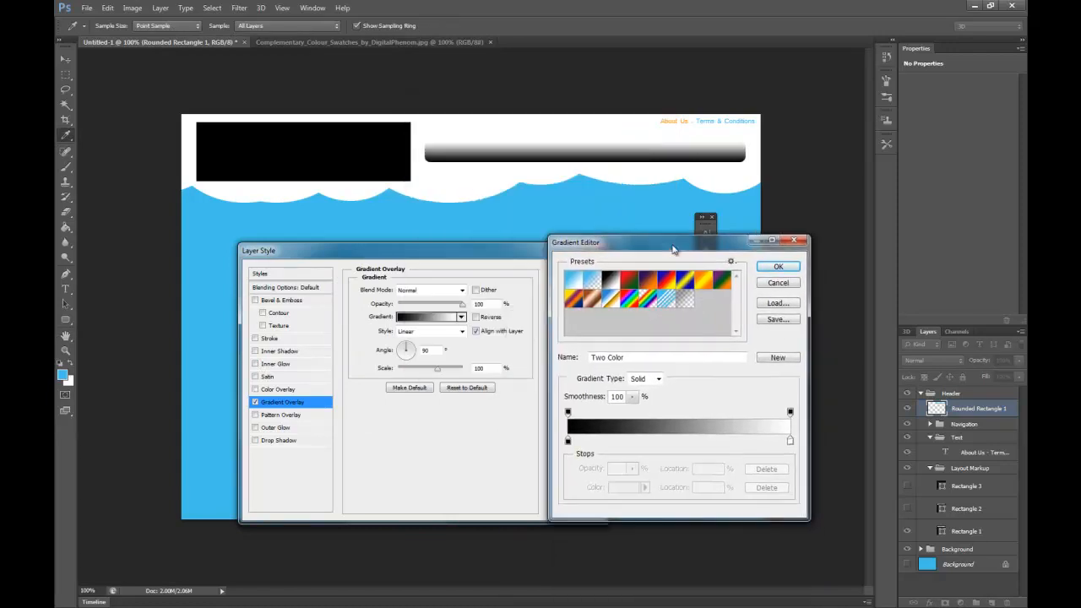
pyautogui.click(672, 440)
pyautogui.click(625, 440)
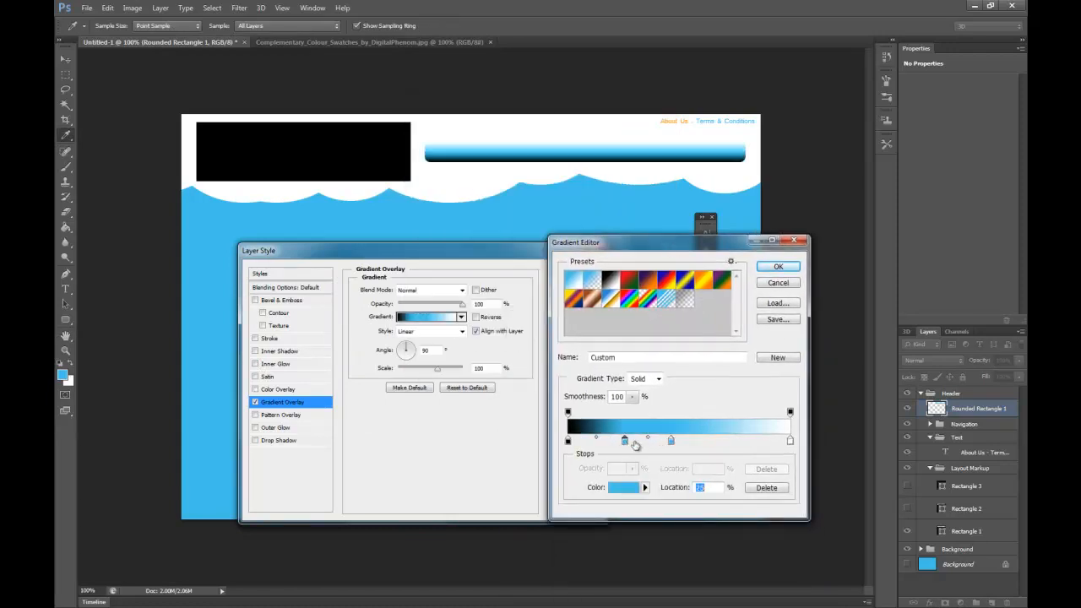
pyautogui.click(723, 440)
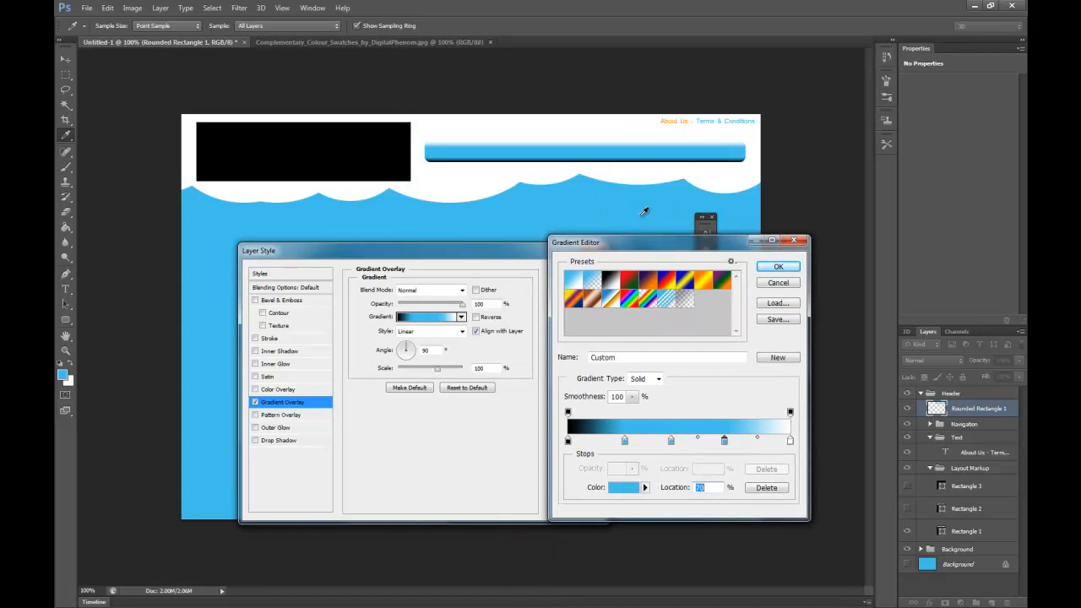
# Step: Try two extra opacity stops in the gradient, with the one at 25% set to 43% opacity, and discard the gradient overlay
pyautogui.click(661, 413)
pyautogui.click(623, 413)
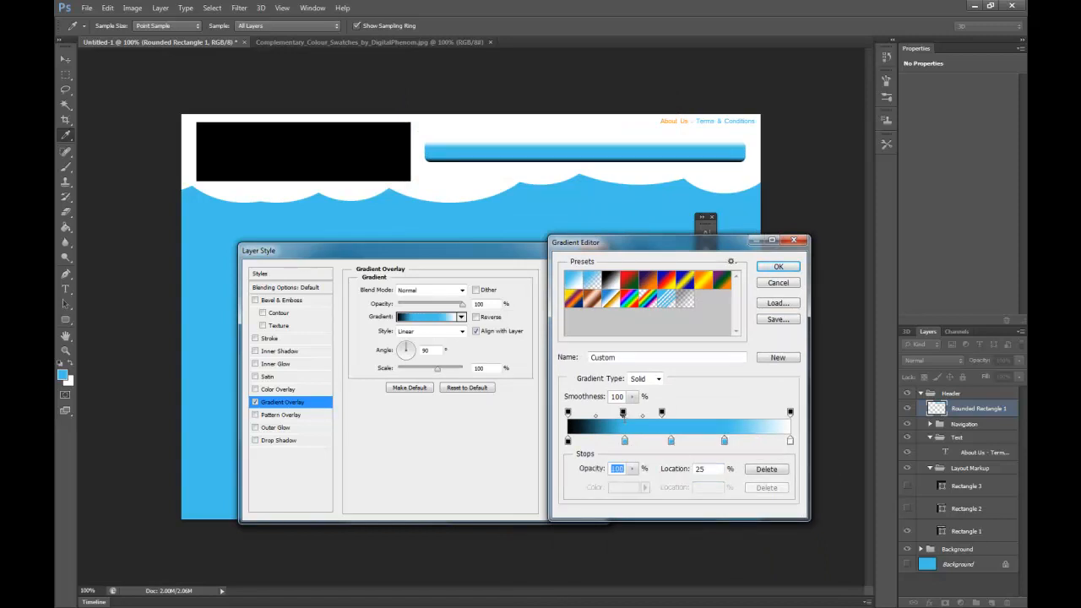
pyautogui.click(631, 469)
pyautogui.moveTo(632, 484); pyautogui.dragTo(598, 483)
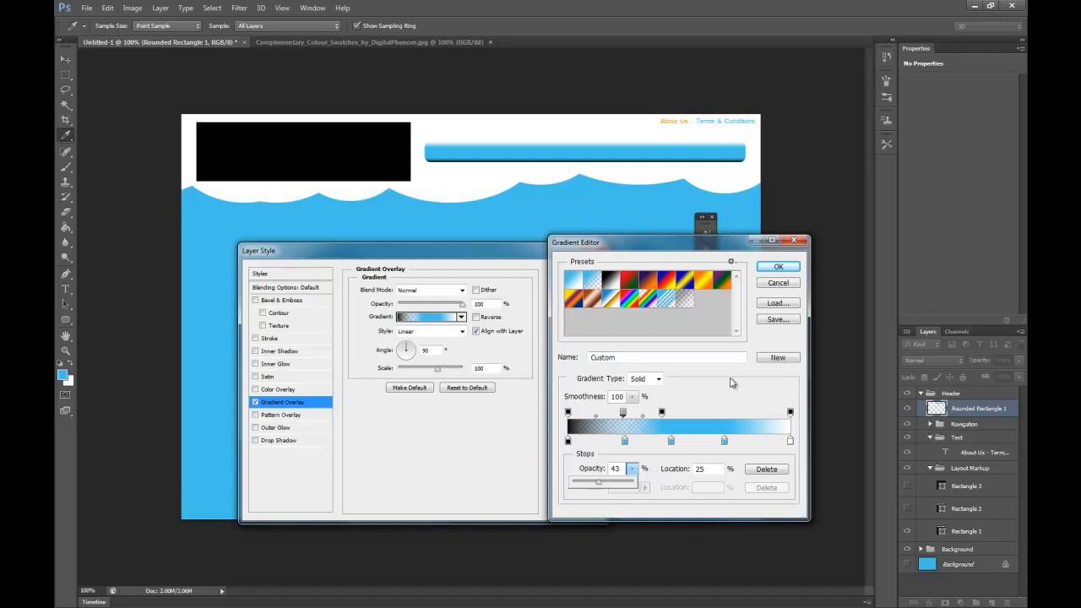
pyautogui.click(794, 286)
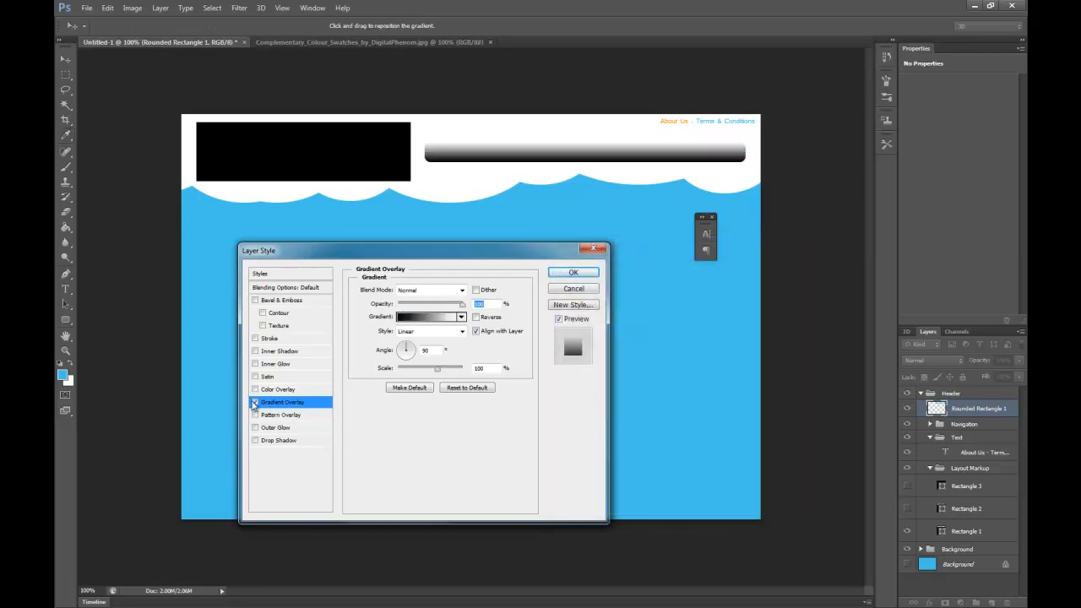
pyautogui.click(255, 402)
# Step: Add a light grey #e7e7e7 colour overlay to the rounded bar
pyautogui.click(256, 390)
pyautogui.click(279, 390)
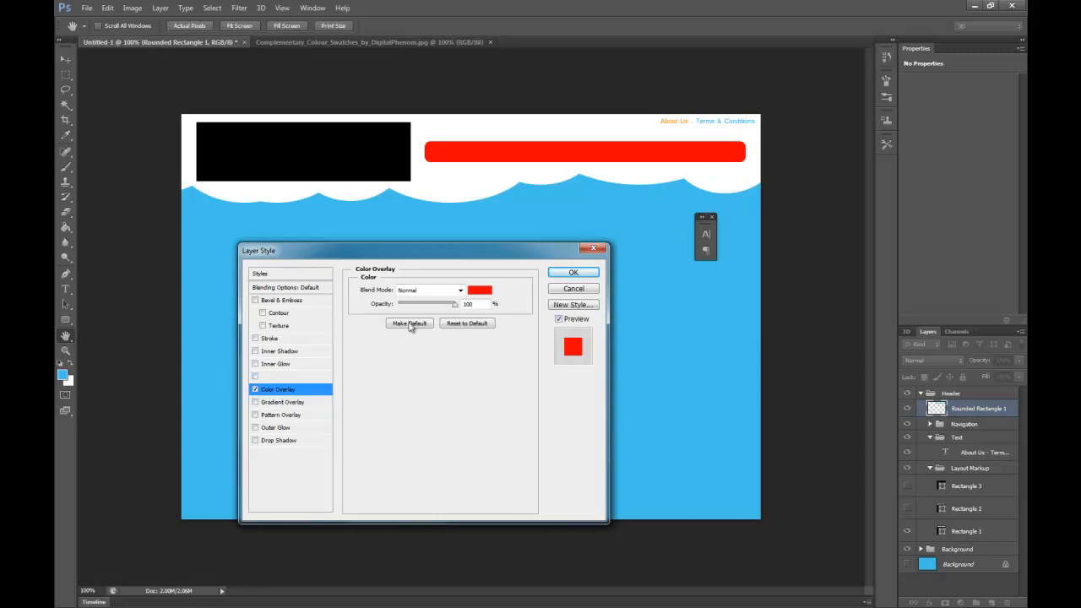
pyautogui.click(479, 291)
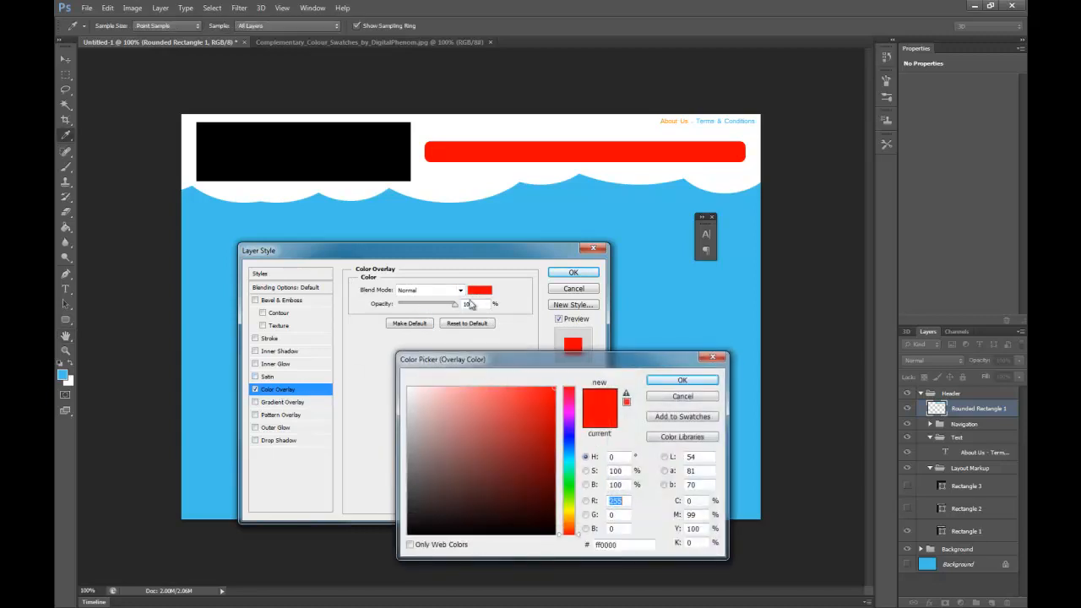
pyautogui.click(476, 444)
pyautogui.click(471, 432)
pyautogui.moveTo(470, 432); pyautogui.dragTo(412, 399)
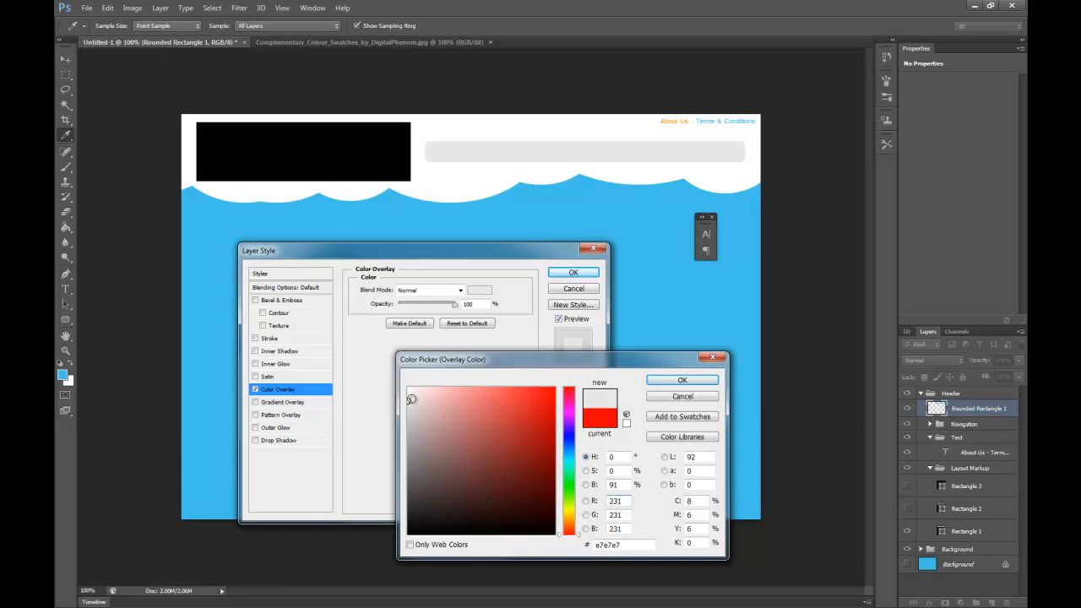
pyautogui.click(682, 380)
# Step: Preview a drop shadow on the bar, remove it, and add an inner shadow with 10% opacity instead
pyautogui.click(256, 442)
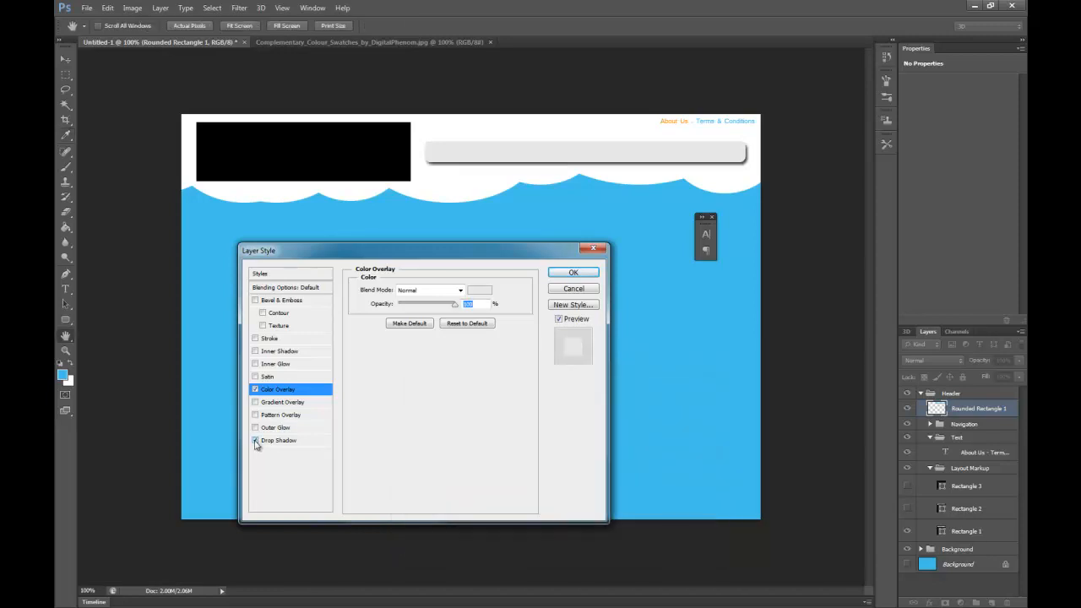
pyautogui.click(255, 442)
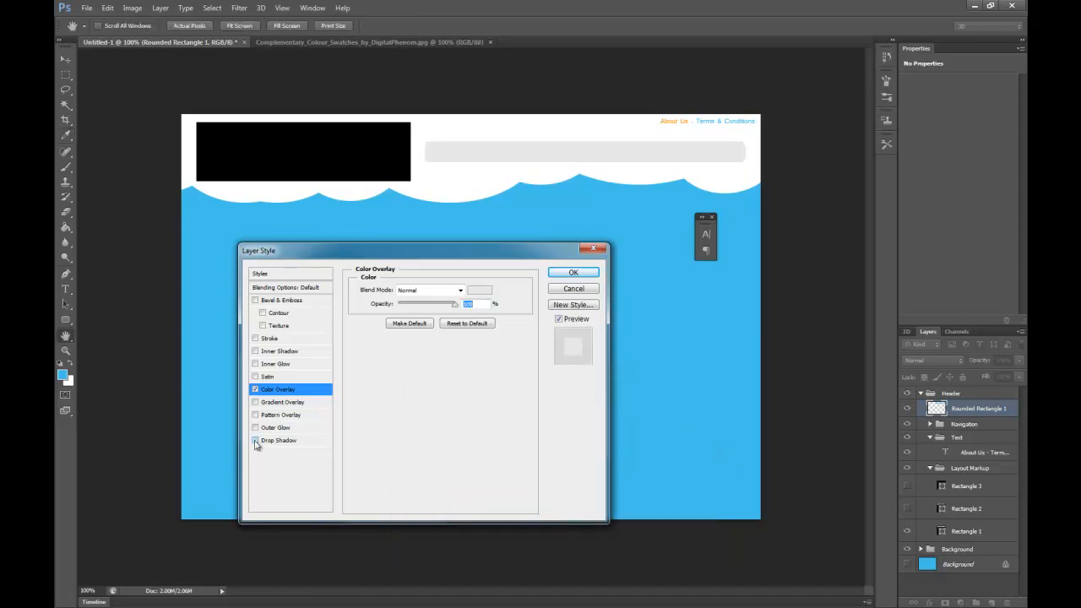
pyautogui.click(255, 350)
pyautogui.click(278, 350)
pyautogui.doubleClick(466, 304)
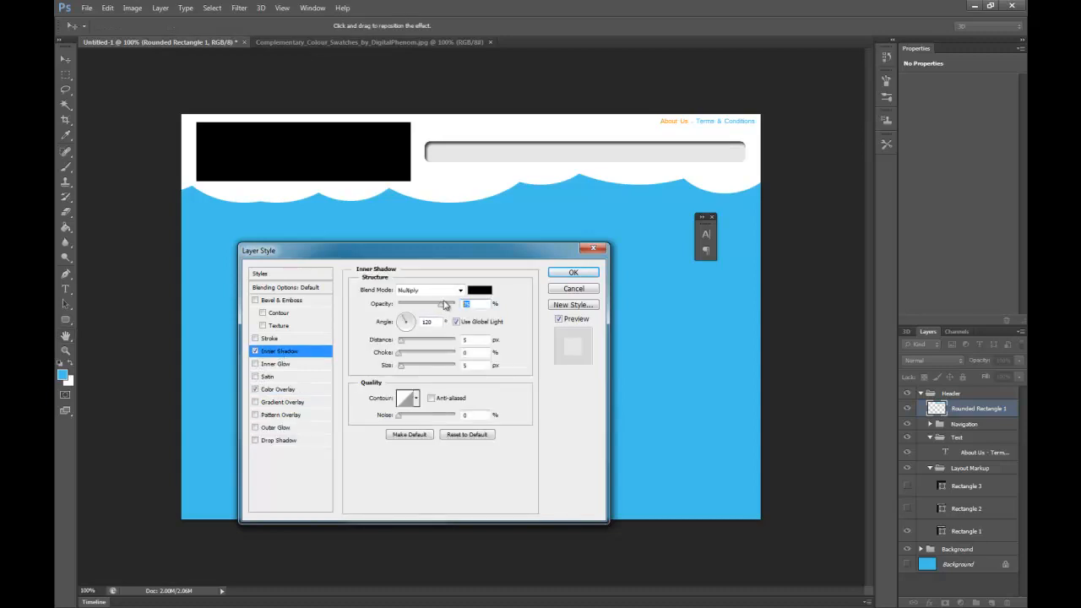
pyautogui.write('10')
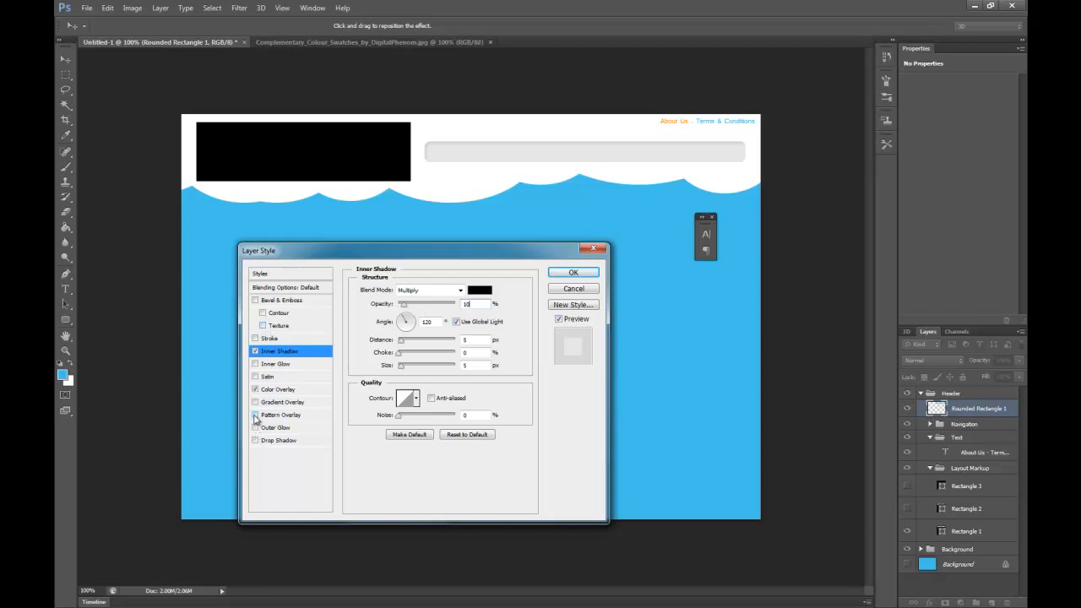
# Step: Enable a textured Bevel & Emboss effect on the bar and open the bevel settings
pyautogui.click(262, 326)
pyautogui.click(286, 330)
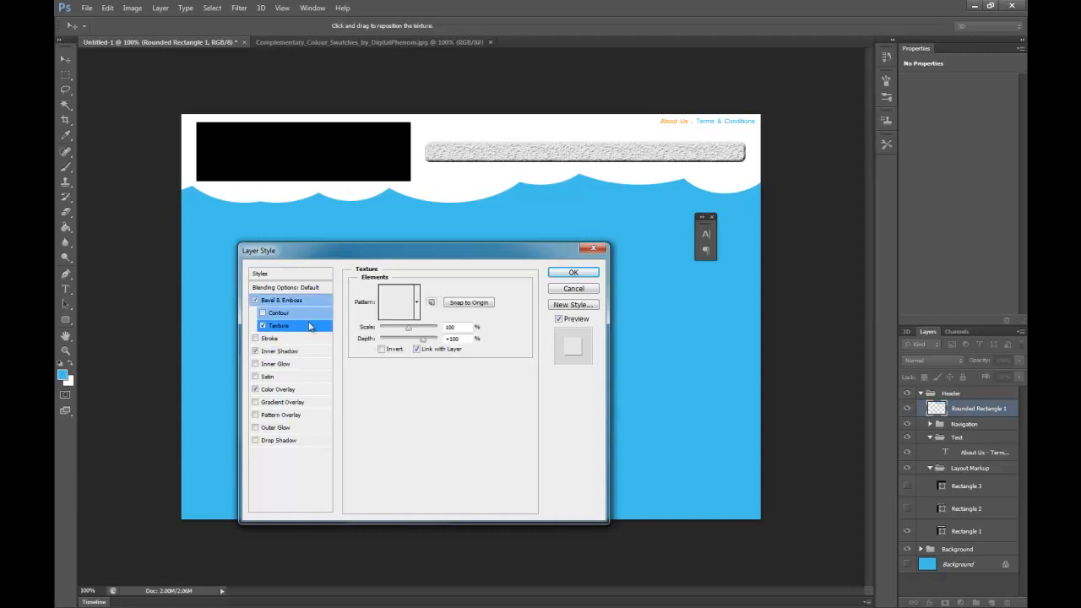
pyautogui.click(287, 301)
# Step: Try the Outer Bevel, Emboss and Pillow Emboss styles on the bar, and set the bevel style to Stroke Emboss
pyautogui.click(420, 292)
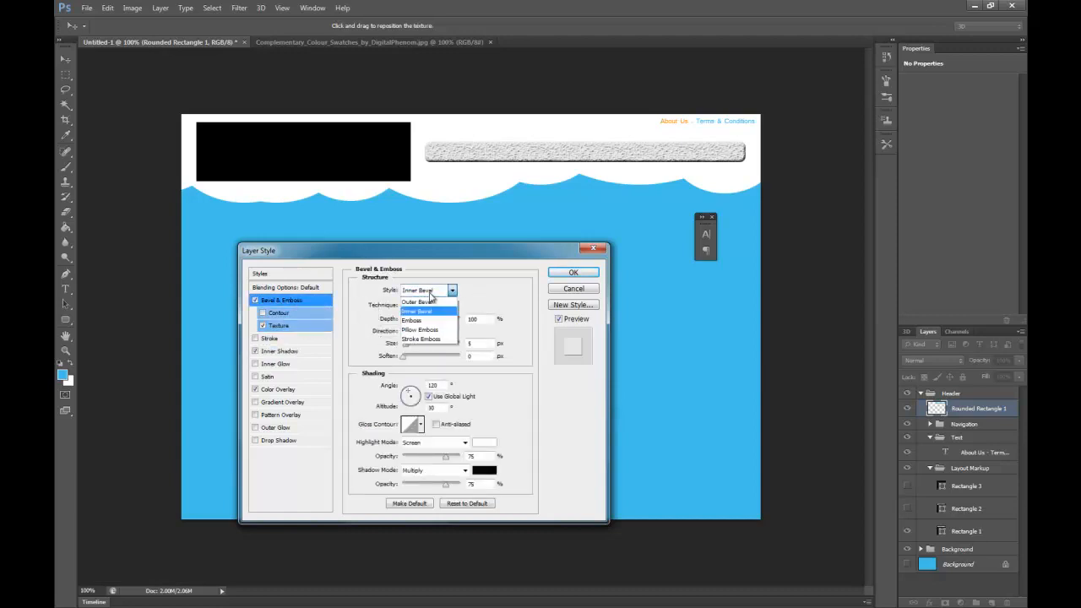
pyautogui.click(432, 297)
pyautogui.click(430, 293)
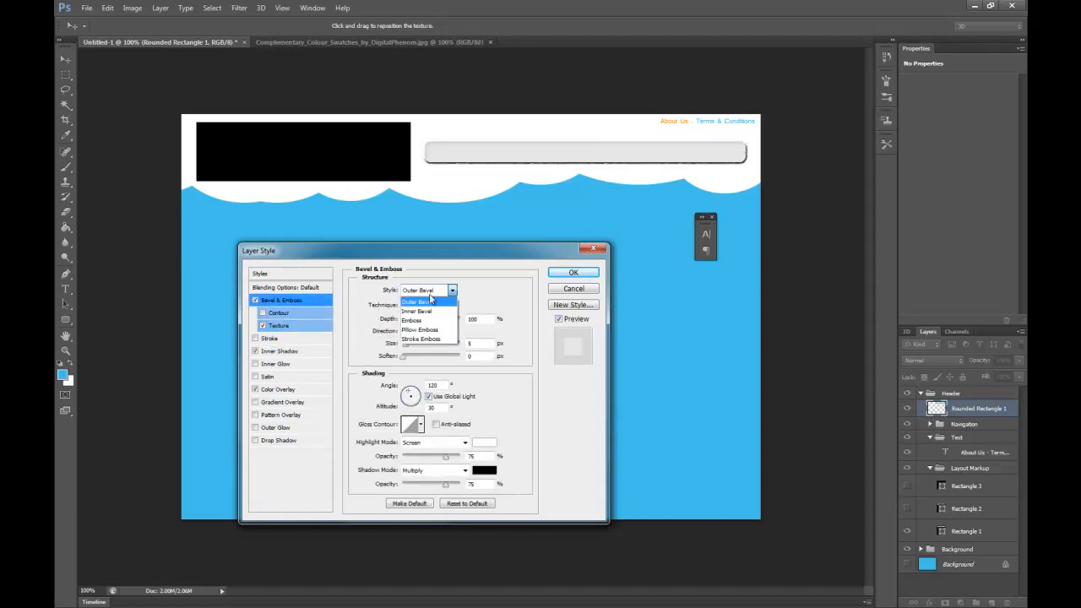
pyautogui.click(431, 319)
pyautogui.click(431, 292)
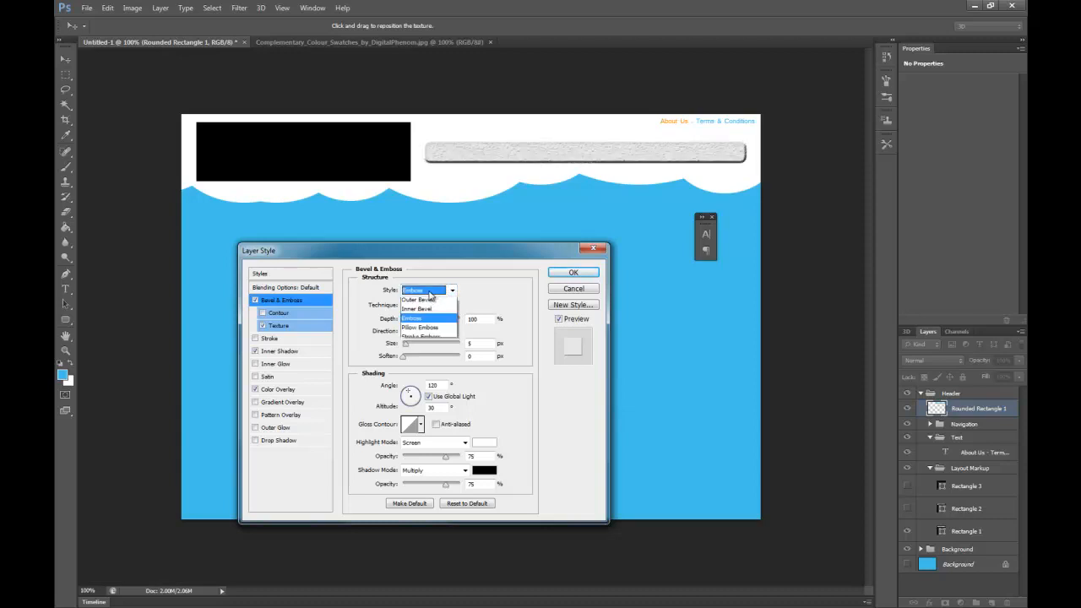
pyautogui.click(426, 327)
pyautogui.click(426, 292)
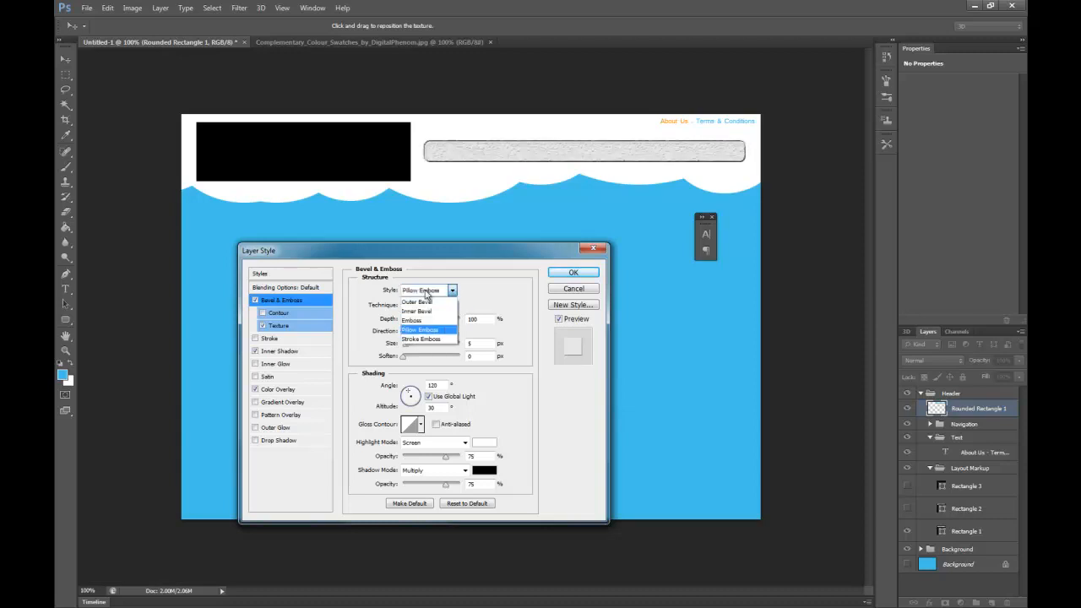
pyautogui.click(419, 338)
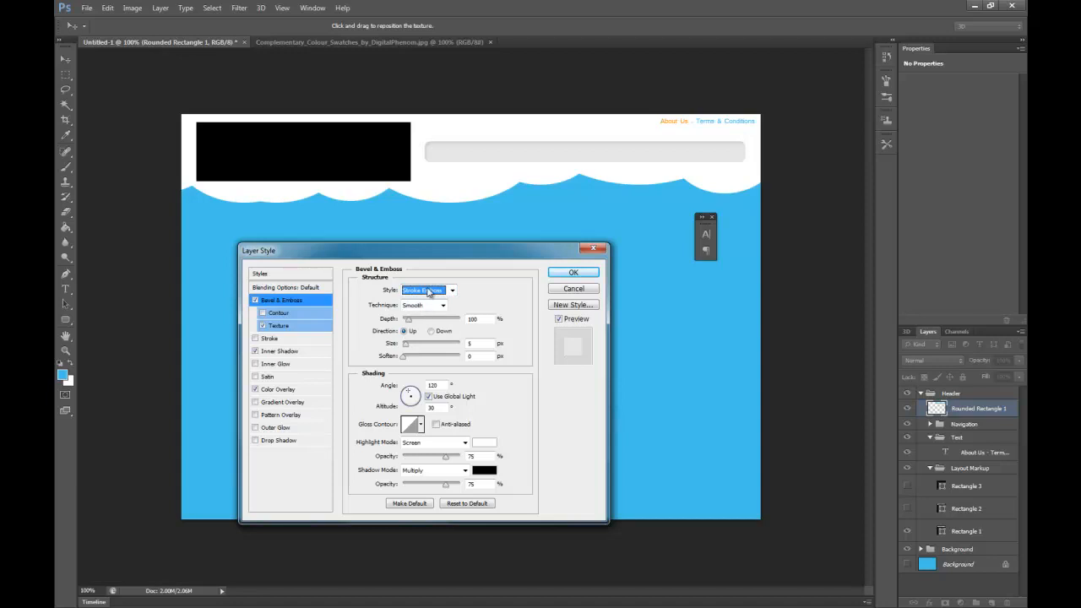
# Step: Increase the bevel texture's depth and try the bevel's Contour option
pyautogui.click(279, 327)
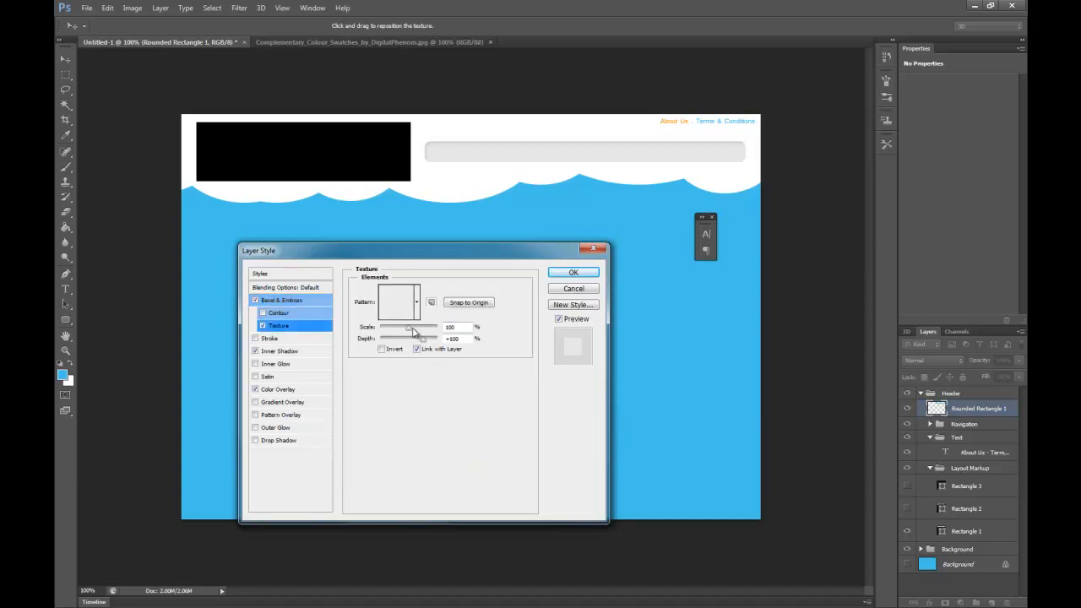
pyautogui.moveTo(420, 339)
pyautogui.mouseDown()
pyautogui.moveTo(434, 352)
pyautogui.moveTo(441, 341)
pyautogui.mouseUp()
pyautogui.click(285, 314)
pyautogui.click(264, 314)
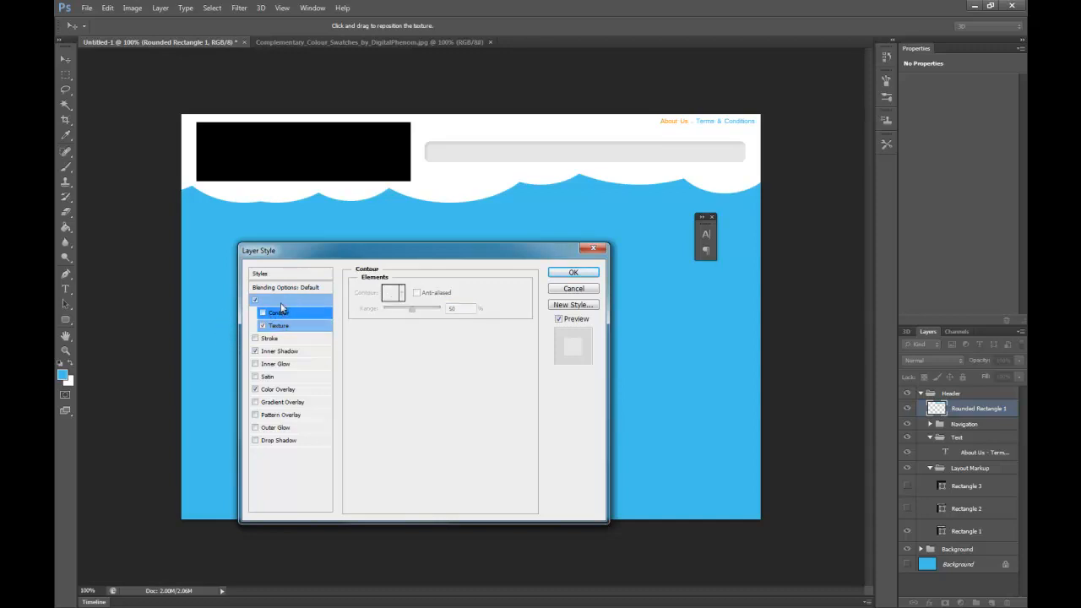
# Step: Try the Emboss style for the bar's bevel, and turn off the bar's Bevel & Emboss effect
pyautogui.click(283, 300)
pyautogui.moveTo(408, 325); pyautogui.dragTo(434, 325)
pyautogui.click(433, 291)
pyautogui.click(434, 291)
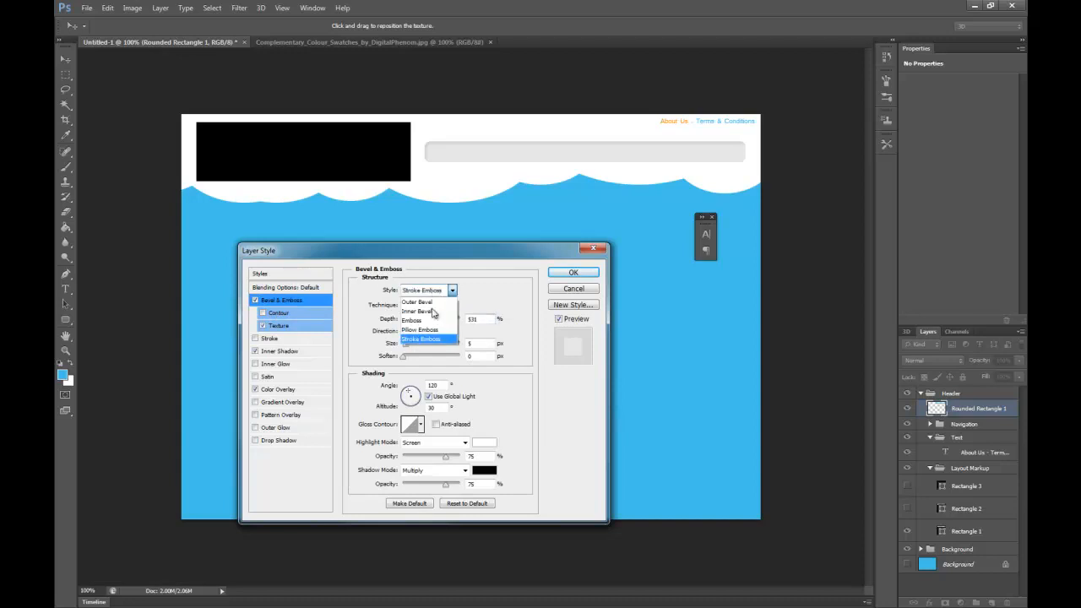
pyautogui.click(435, 322)
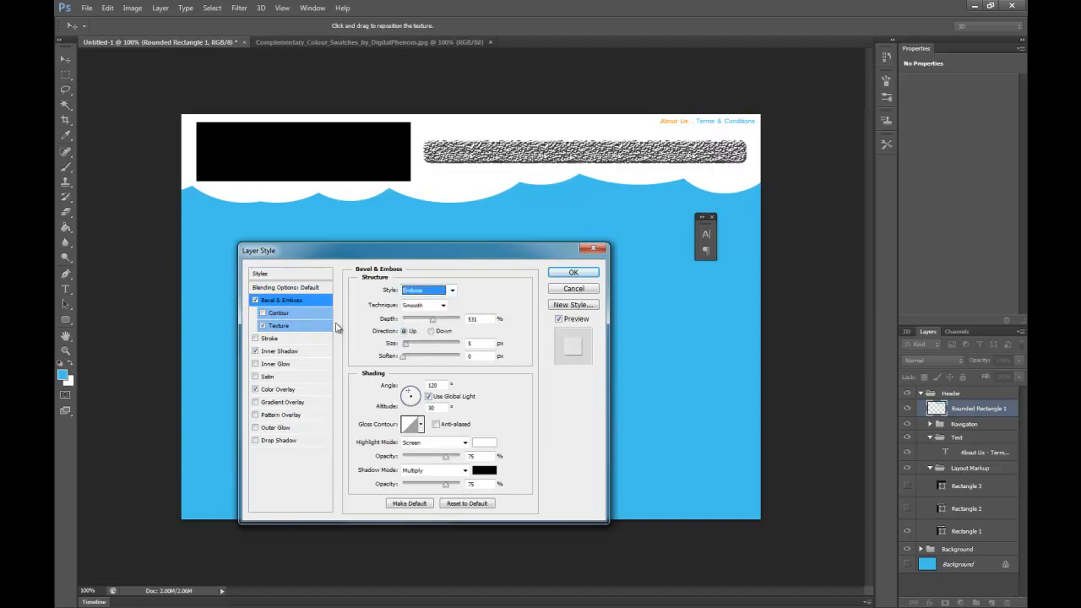
pyautogui.click(255, 300)
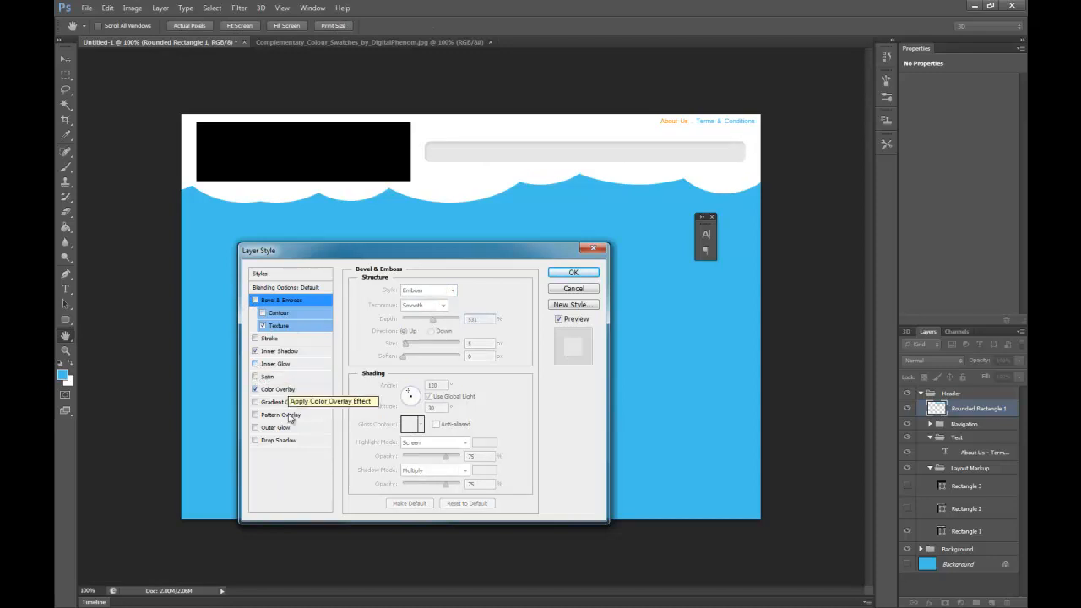
# Step: Preview and remove a drop shadow on the bar, and add a 1 px outside stroke instead
pyautogui.click(279, 440)
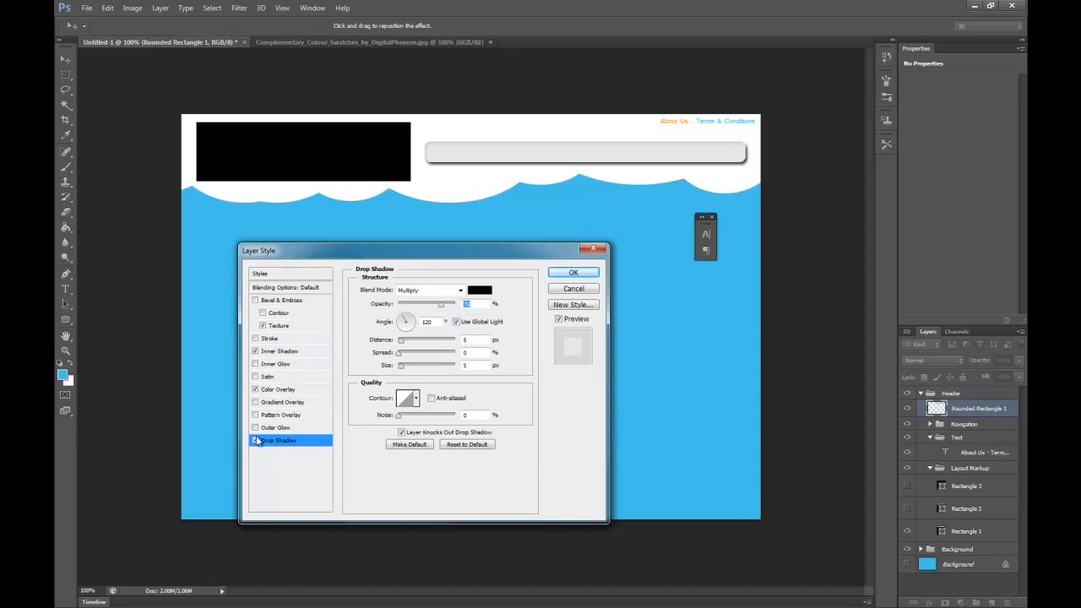
pyautogui.click(256, 440)
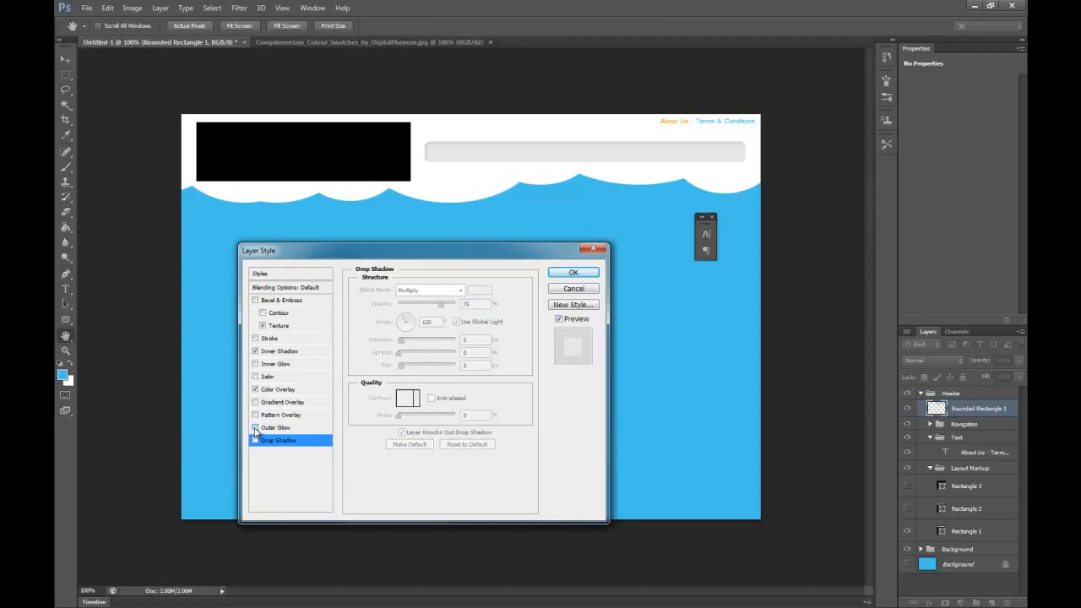
pyautogui.click(255, 339)
pyautogui.click(278, 341)
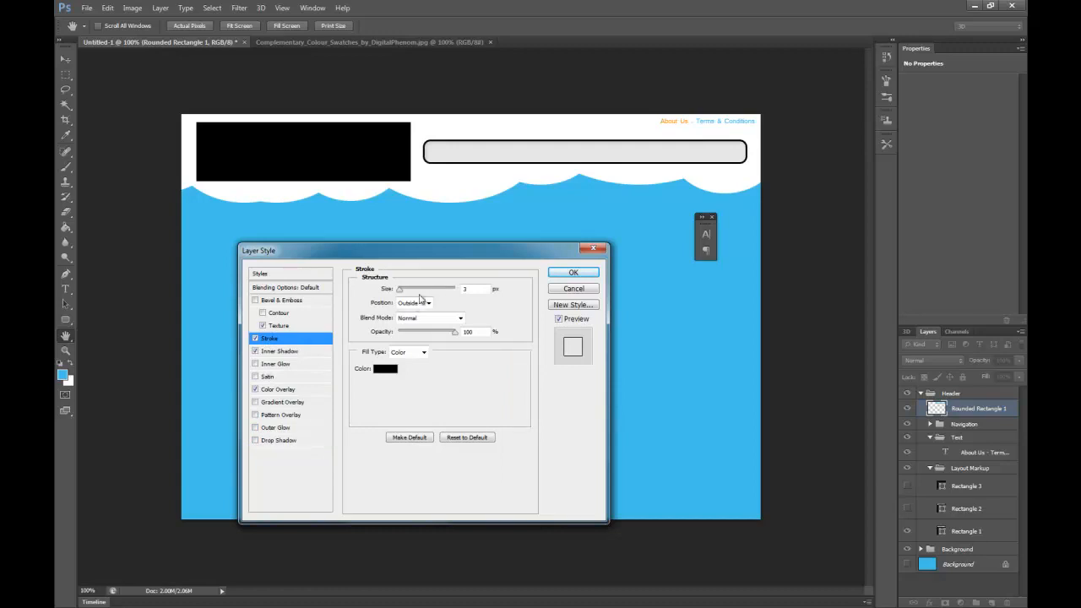
pyautogui.moveTo(401, 291); pyautogui.dragTo(386, 292)
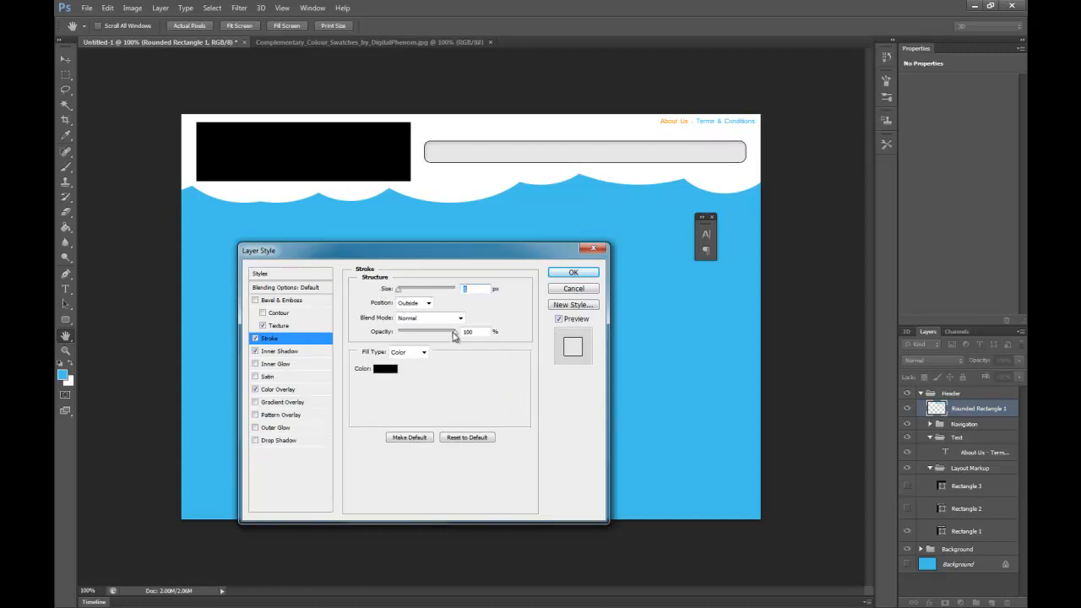
# Step: Set the bar's stroke colour to black, lower its opacity until the outline is very faint, and apply the layer style
pyautogui.click(396, 369)
pyautogui.moveTo(429, 415)
pyautogui.mouseDown()
pyautogui.moveTo(409, 422)
pyautogui.moveTo(409, 534)
pyautogui.mouseUp()
pyautogui.click(681, 382)
pyautogui.moveTo(456, 336); pyautogui.dragTo(408, 335)
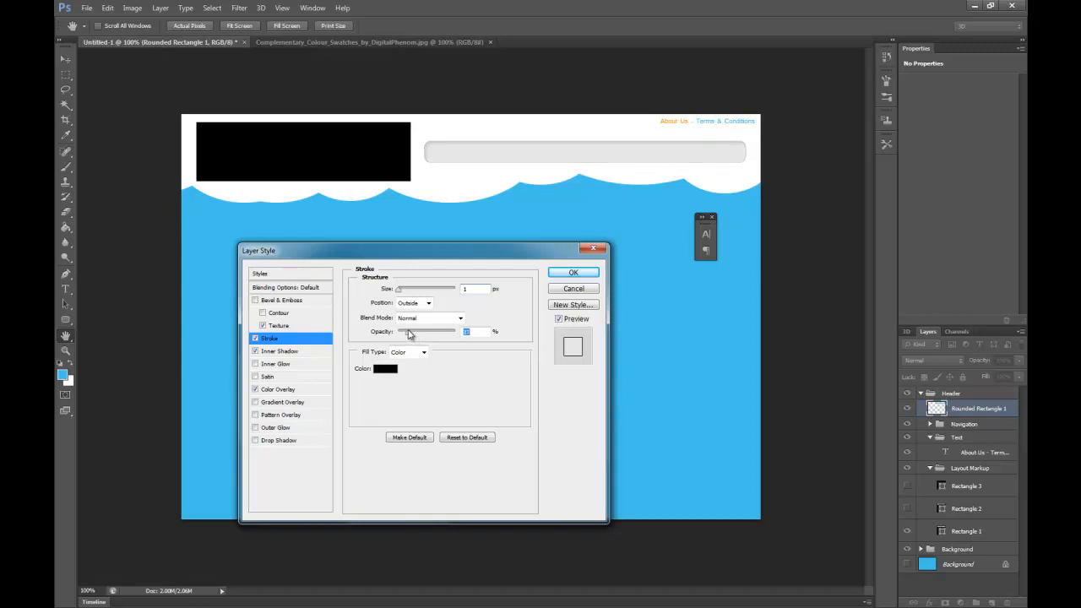
pyautogui.moveTo(414, 337); pyautogui.dragTo(410, 336)
pyautogui.moveTo(407, 337); pyautogui.dragTo(388, 337)
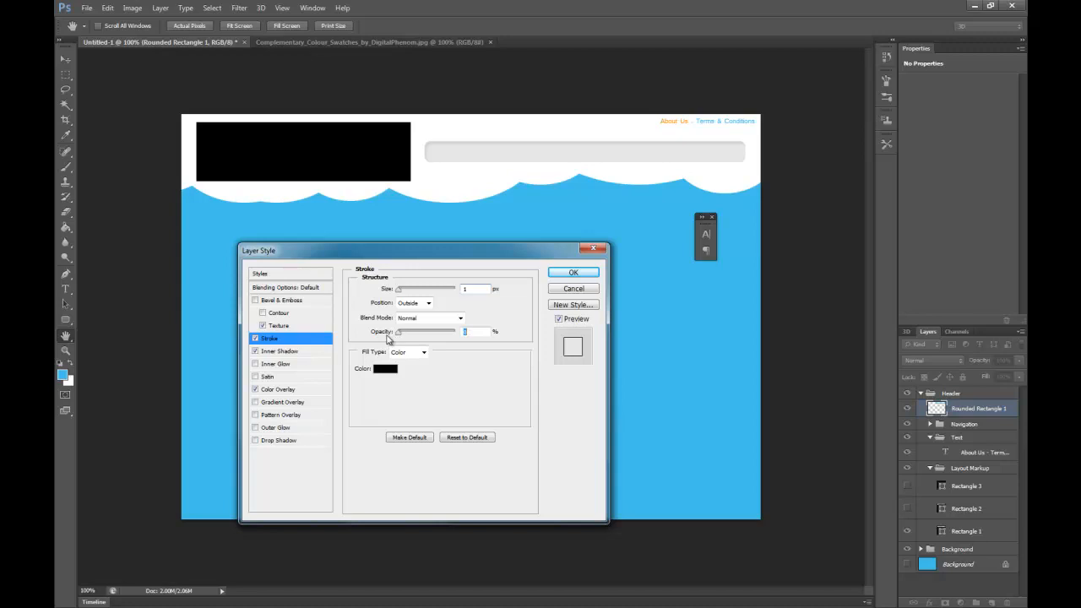
pyautogui.moveTo(388, 338); pyautogui.dragTo(405, 338)
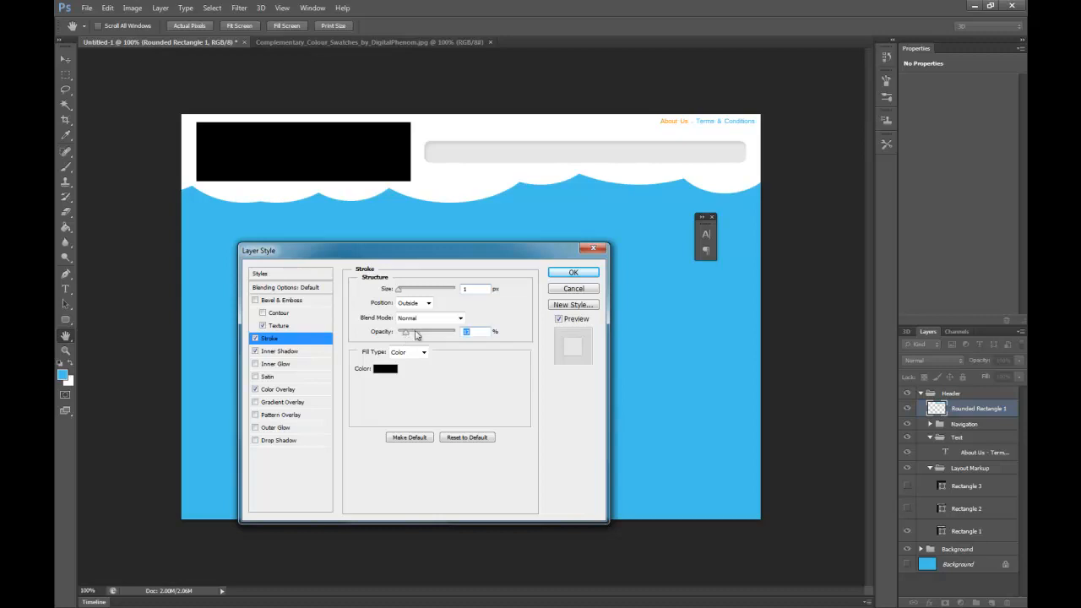
pyautogui.click(561, 272)
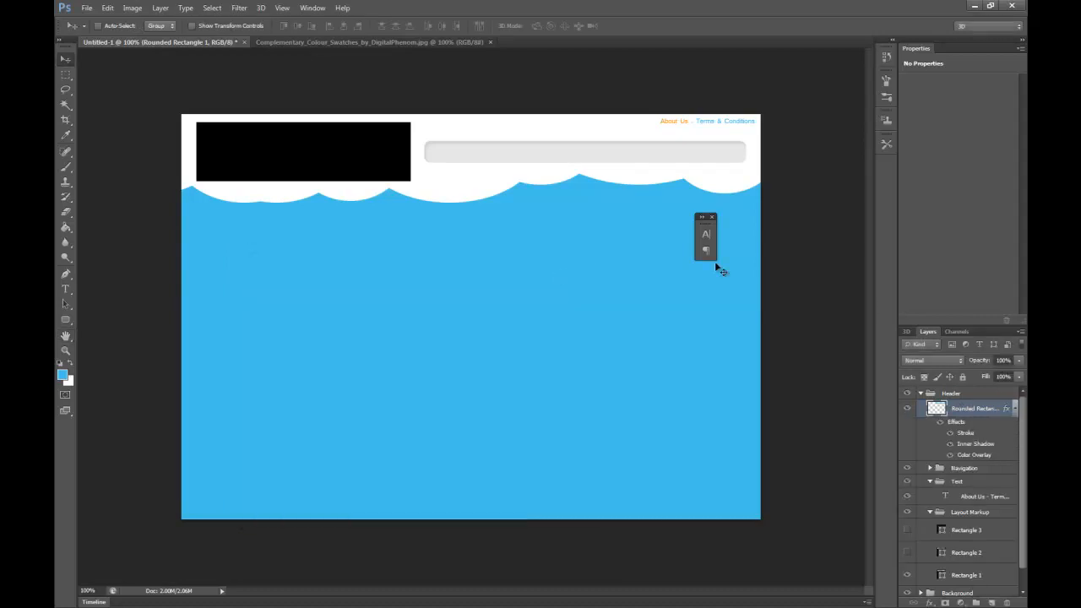
# Step: Nudge the rounded navigation bar a few pixels upward in the header
pyautogui.press('Up')
pyautogui.press('Up')
pyautogui.press('Up')
pyautogui.press('Up')
pyautogui.press('Up')
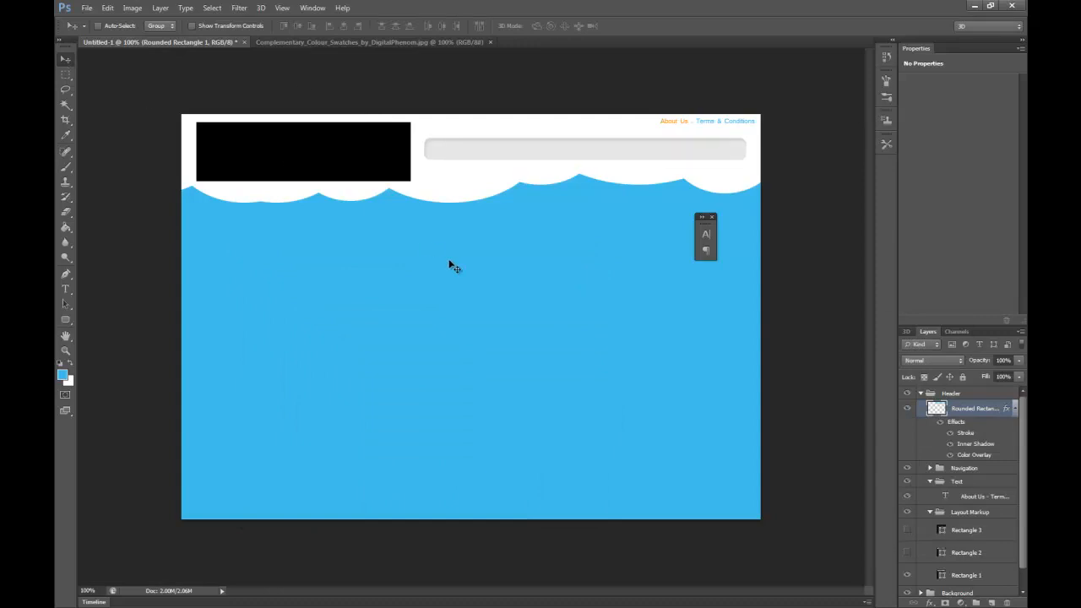
pyautogui.press('Down')
pyautogui.press('Down')
pyautogui.press('Up')
# Step: Add the text "Home -" in the Text group at the left end of the navigation bar, coloured black (000000)
pyautogui.click(970, 481)
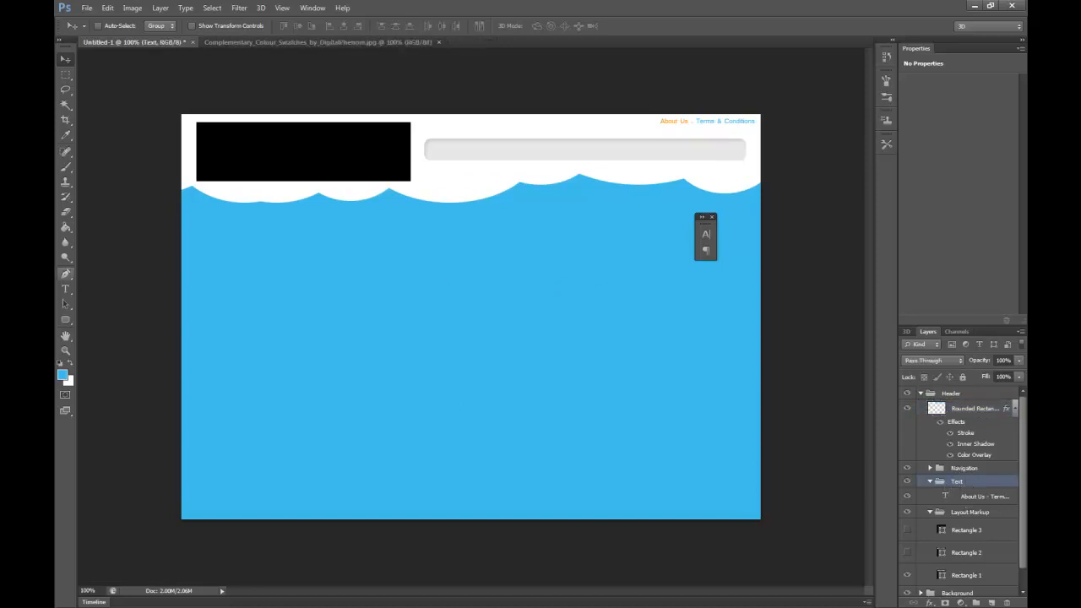
pyautogui.click(66, 289)
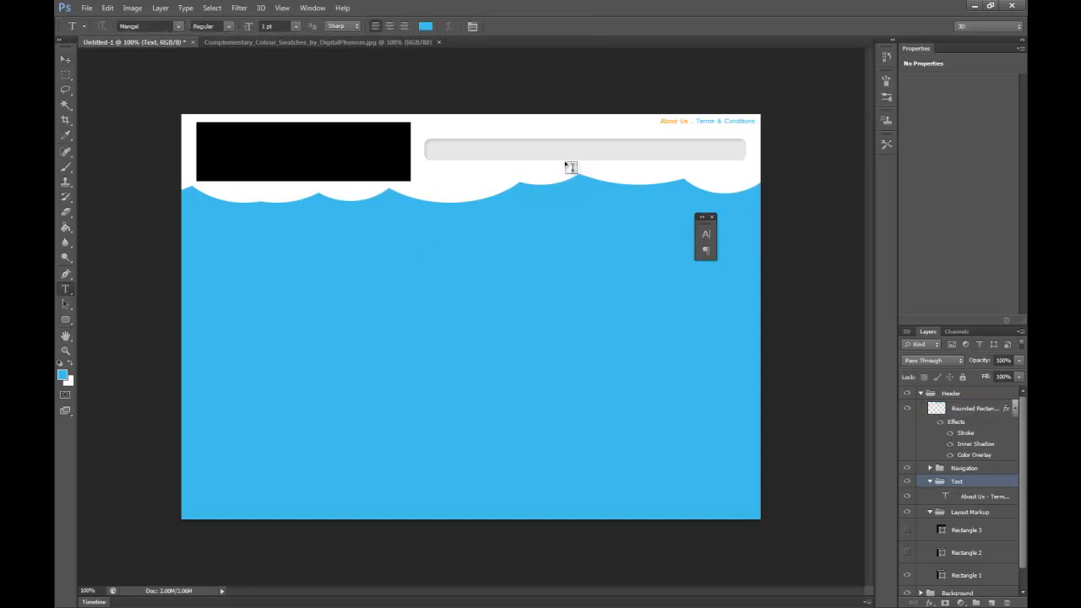
pyautogui.click(433, 145)
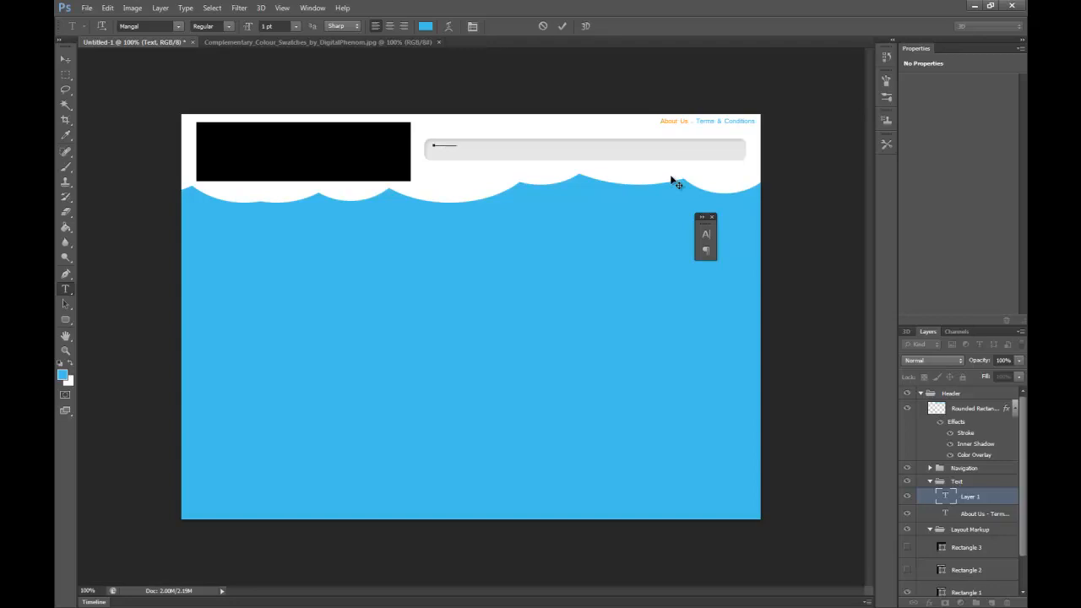
pyautogui.moveTo(461, 142); pyautogui.dragTo(428, 125)
pyautogui.click(425, 26)
pyautogui.click(408, 533)
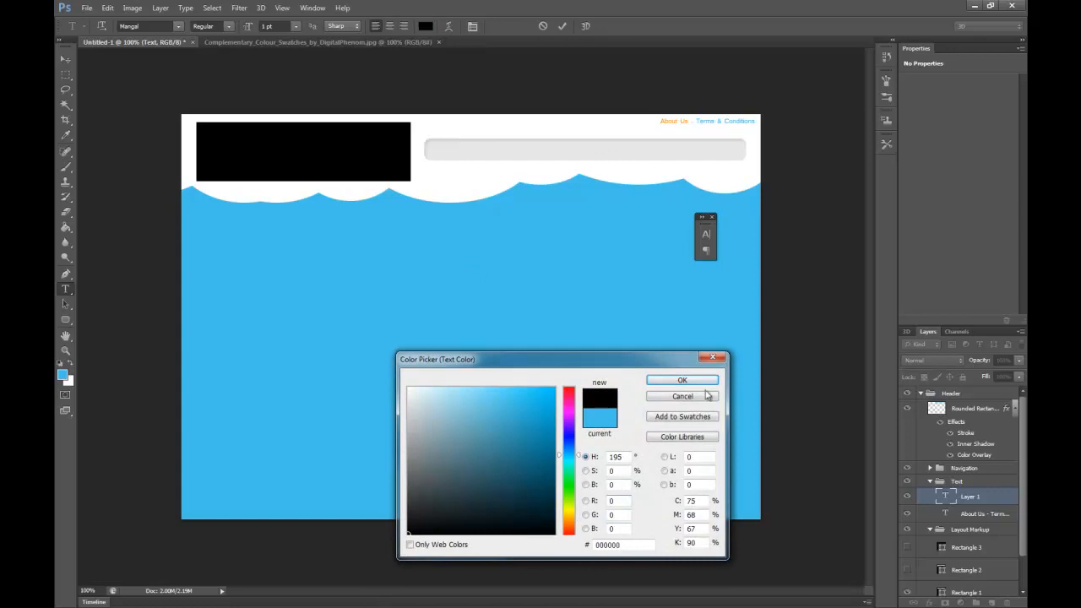
pyautogui.click(682, 380)
# Step: Move the Text group above the rounded rectangle layer, and put the rounded rectangle into the Navigation group
pyautogui.click(958, 481)
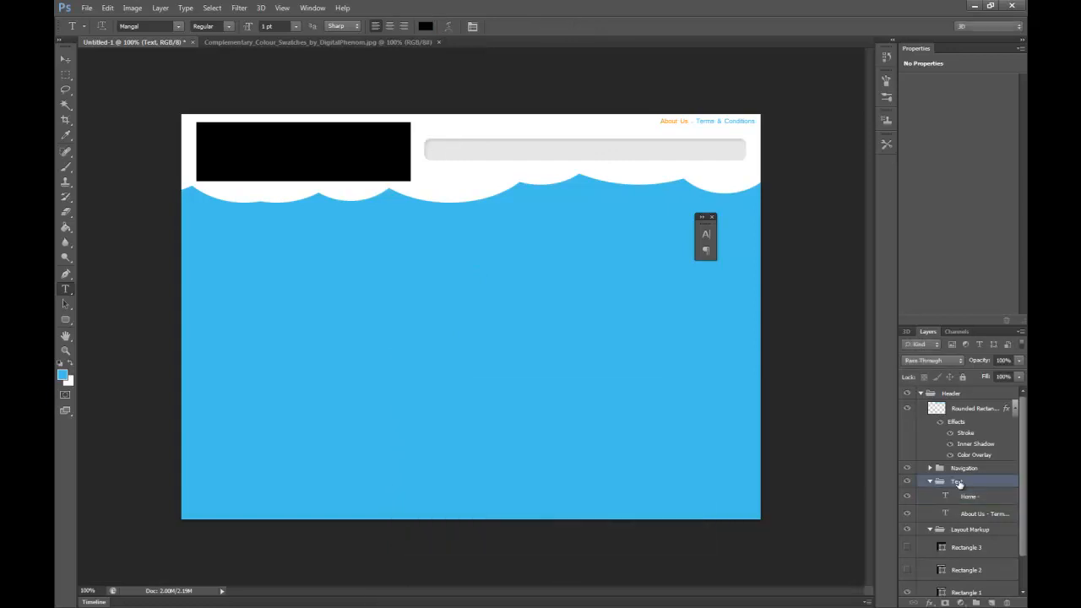
pyautogui.moveTo(957, 481); pyautogui.dragTo(967, 404)
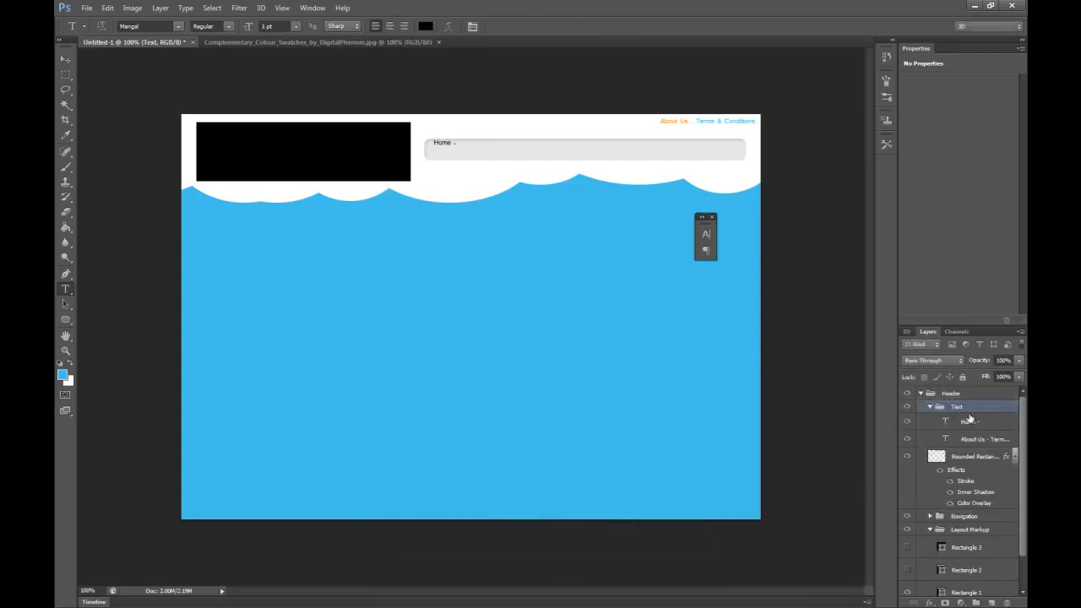
pyautogui.click(964, 457)
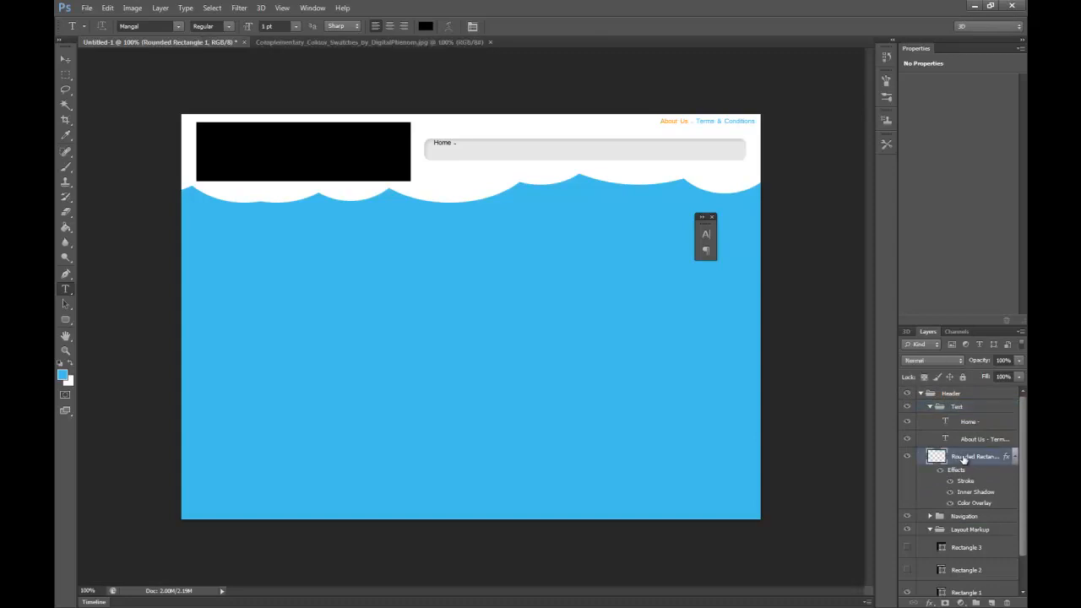
pyautogui.moveTo(964, 457); pyautogui.dragTo(963, 516)
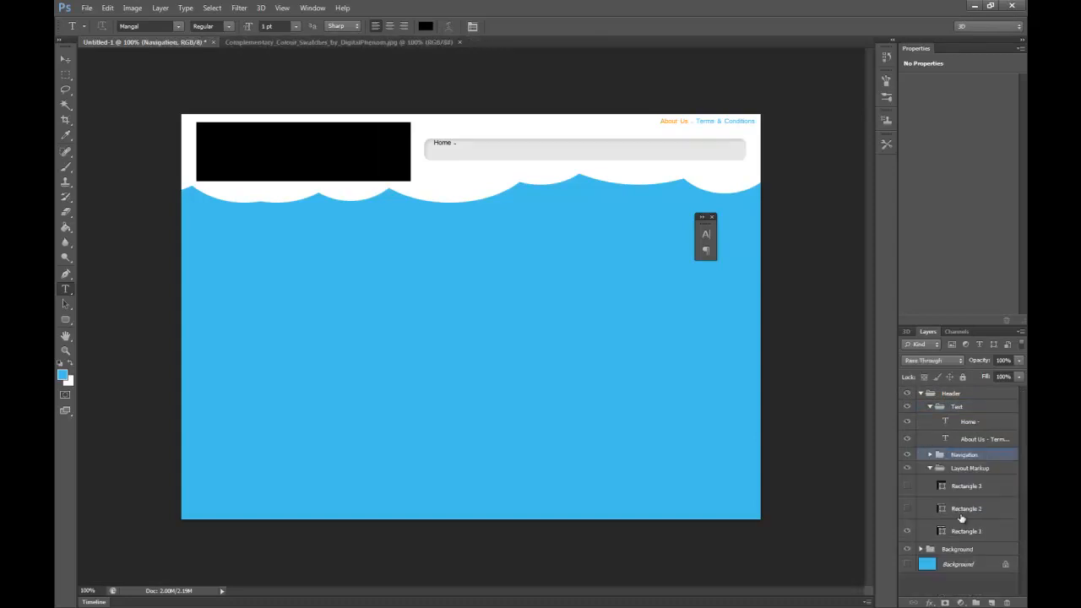
pyautogui.click(930, 455)
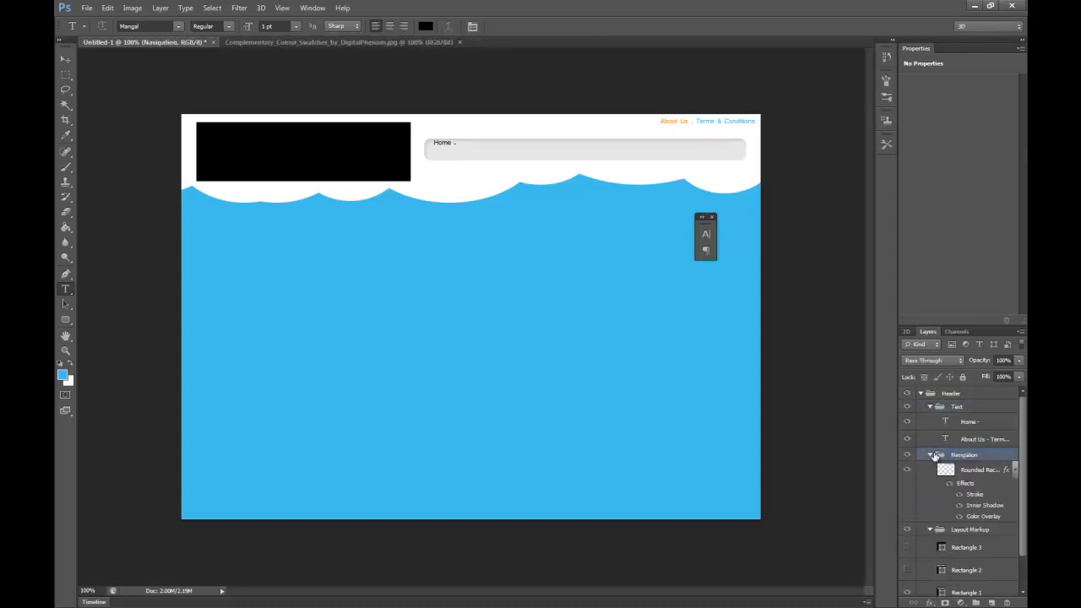
pyautogui.click(967, 409)
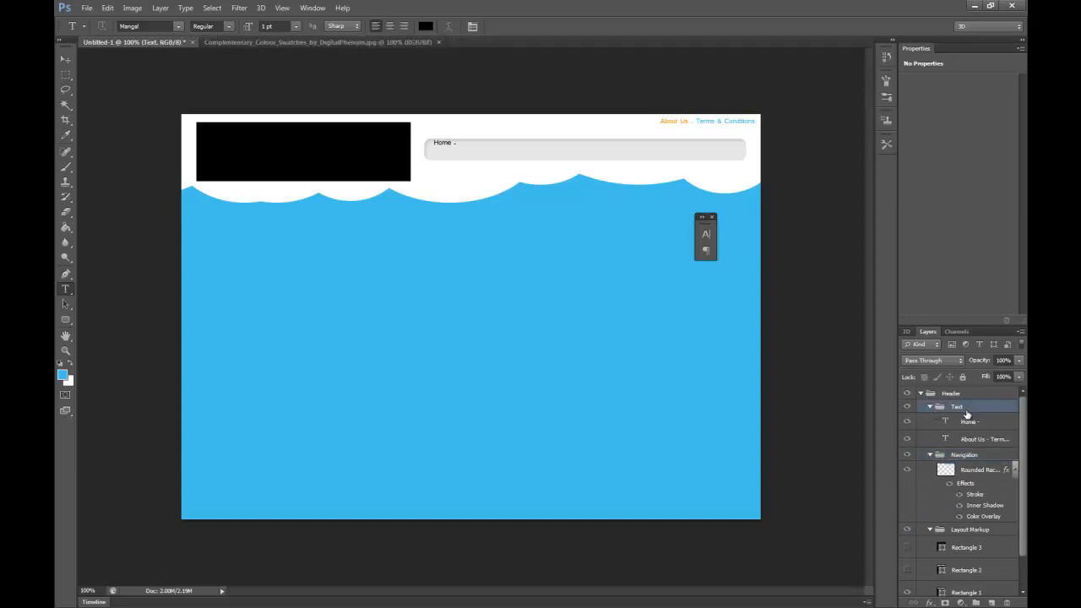
# Step: Nudge the "Home -" text down to the vertical middle of the navigation bar
pyautogui.click(980, 440)
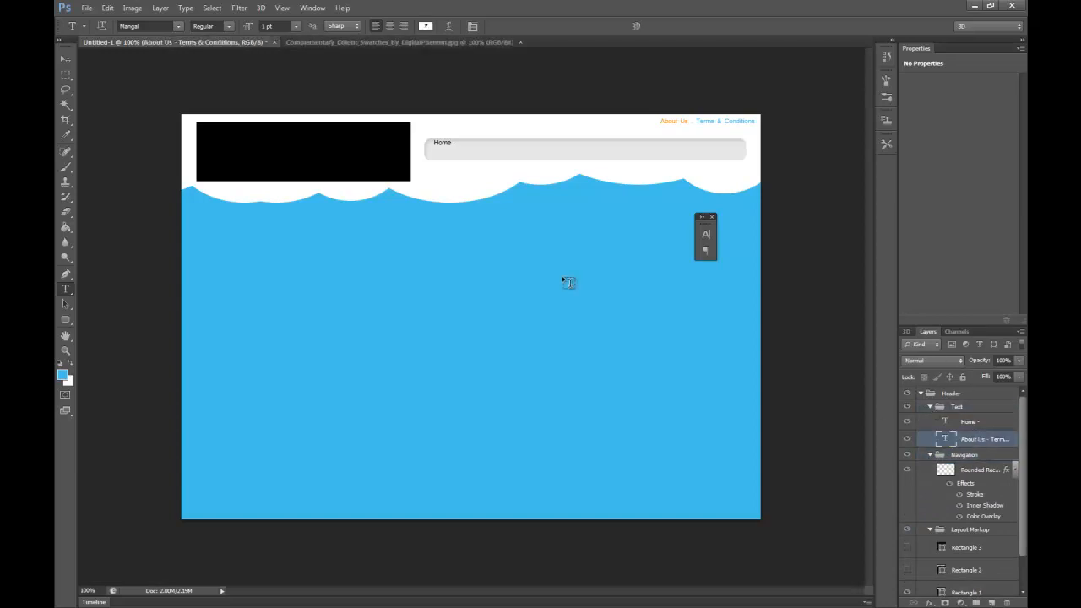
pyautogui.click(65, 60)
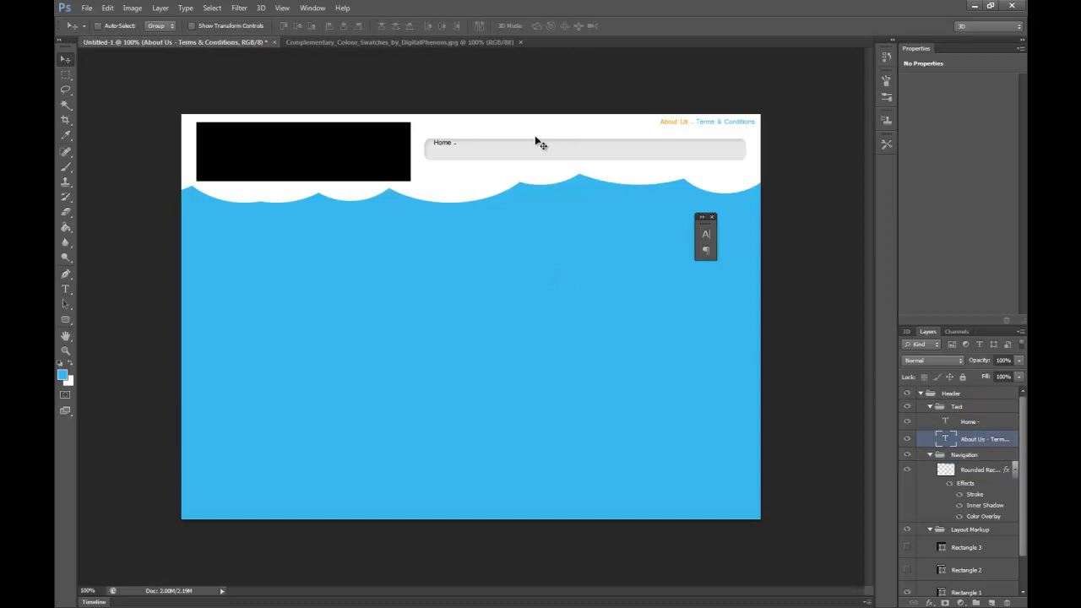
pyautogui.press('Up')
pyautogui.click(970, 423)
pyautogui.press('Down')
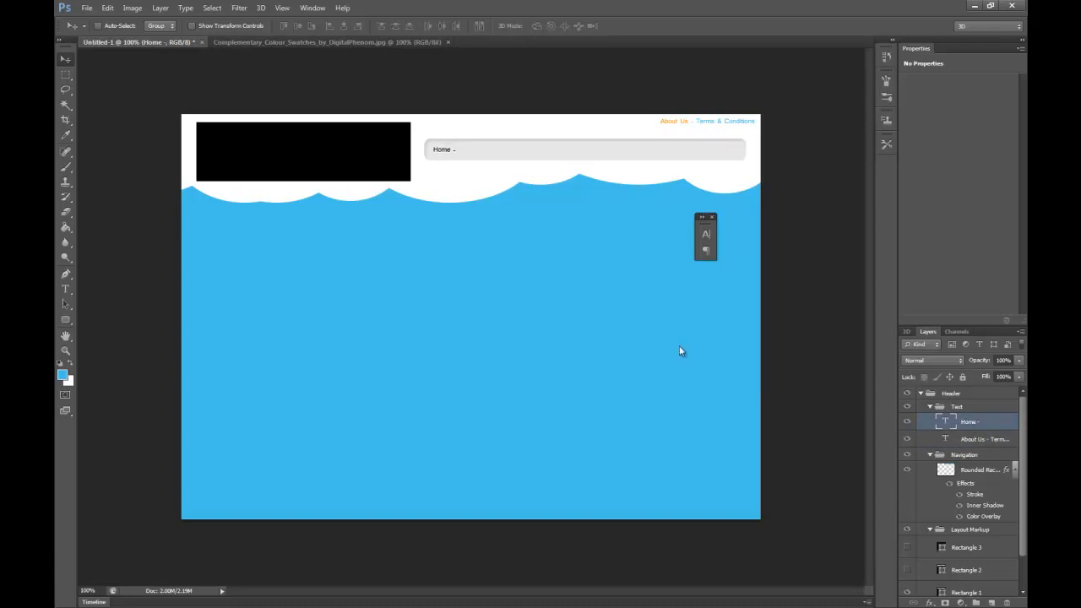
# Step: Set the font size of the "Home -" text to 2 pt
pyautogui.doubleClick(946, 421)
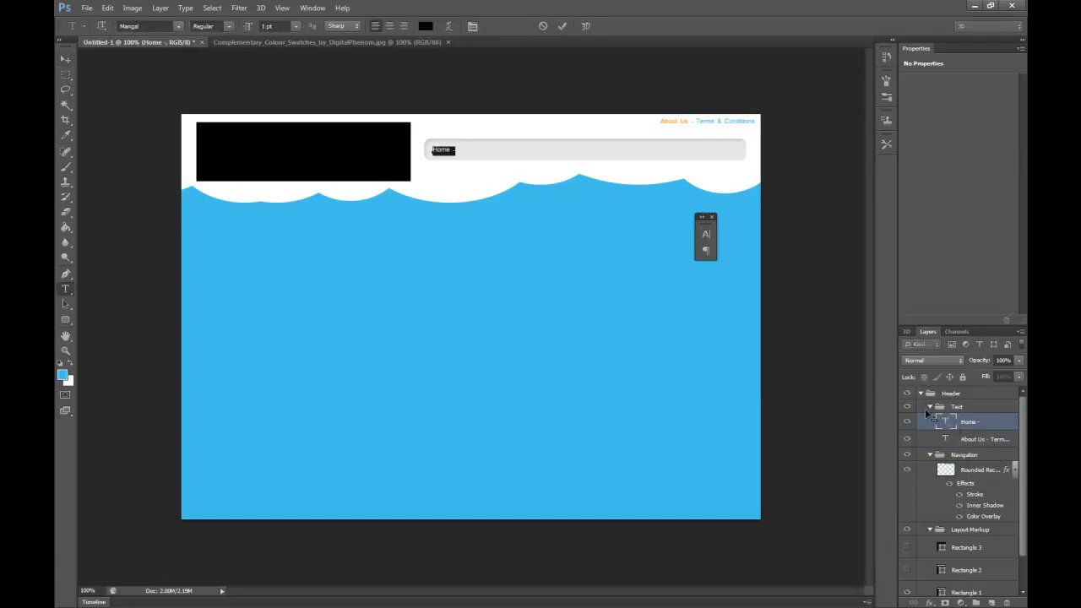
pyautogui.click(263, 26)
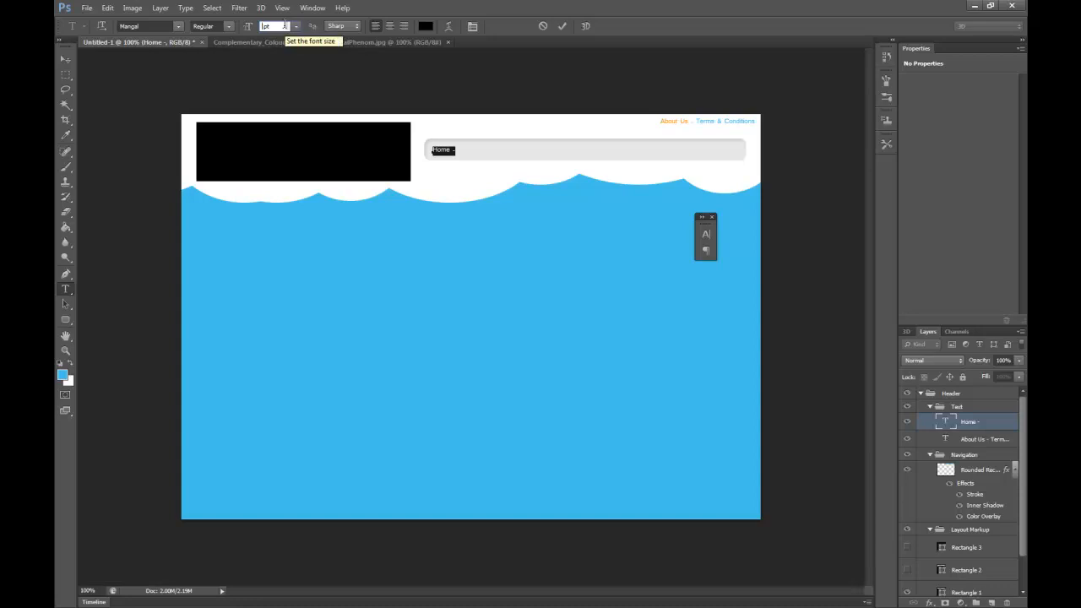
pyautogui.write('2')
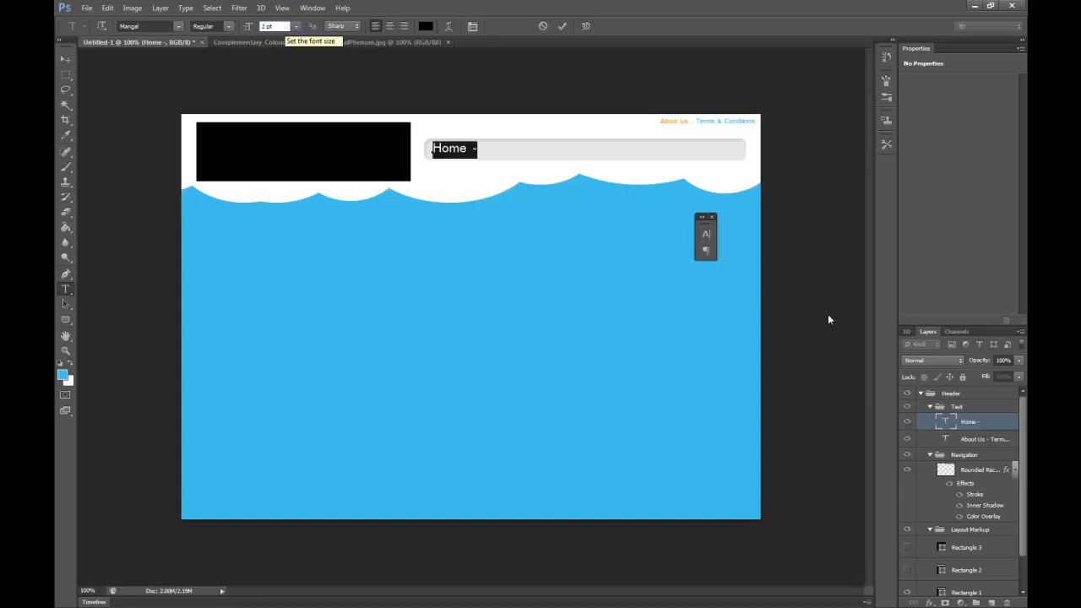
pyautogui.hotkey('ctrl', 'Return')
pyautogui.press('v')
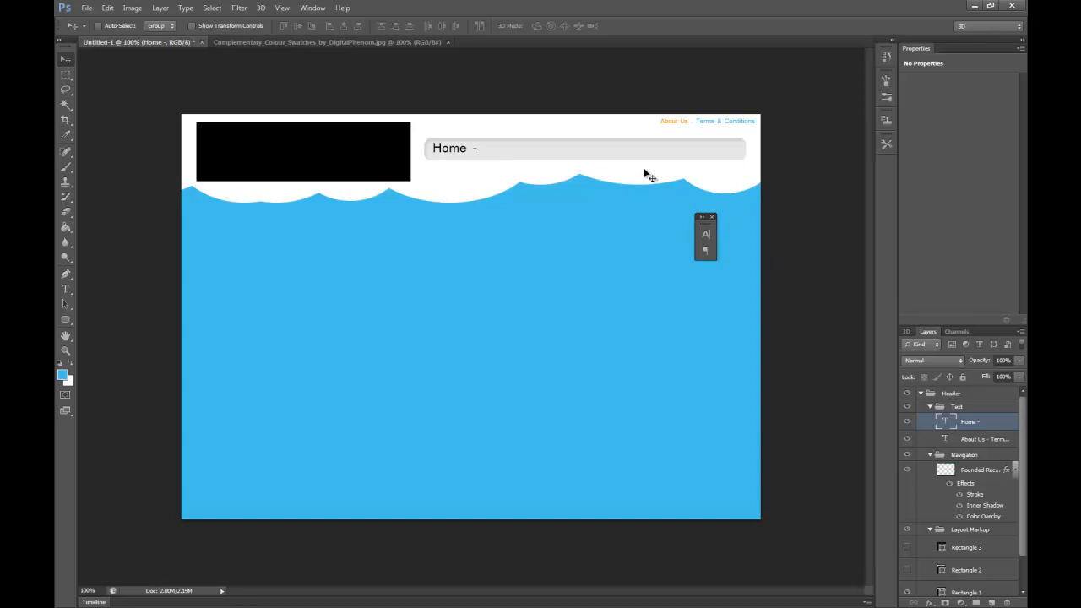
# Step: Nudge the "Home -" text slightly down and a few pixels left inside the bar
pyautogui.press('Down')
pyautogui.press('Left')
pyautogui.press('Left')
pyautogui.press('Left')
# Step: Set the font size of the "Home -" text to 1.5 pt
pyautogui.doubleClick(946, 422)
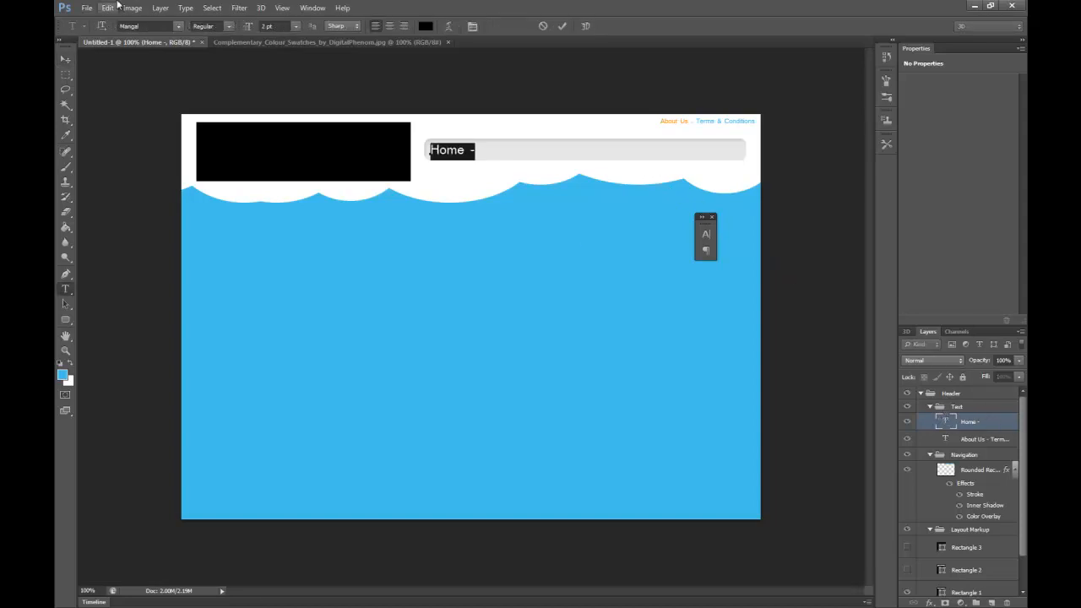
pyautogui.press('BackSpace')
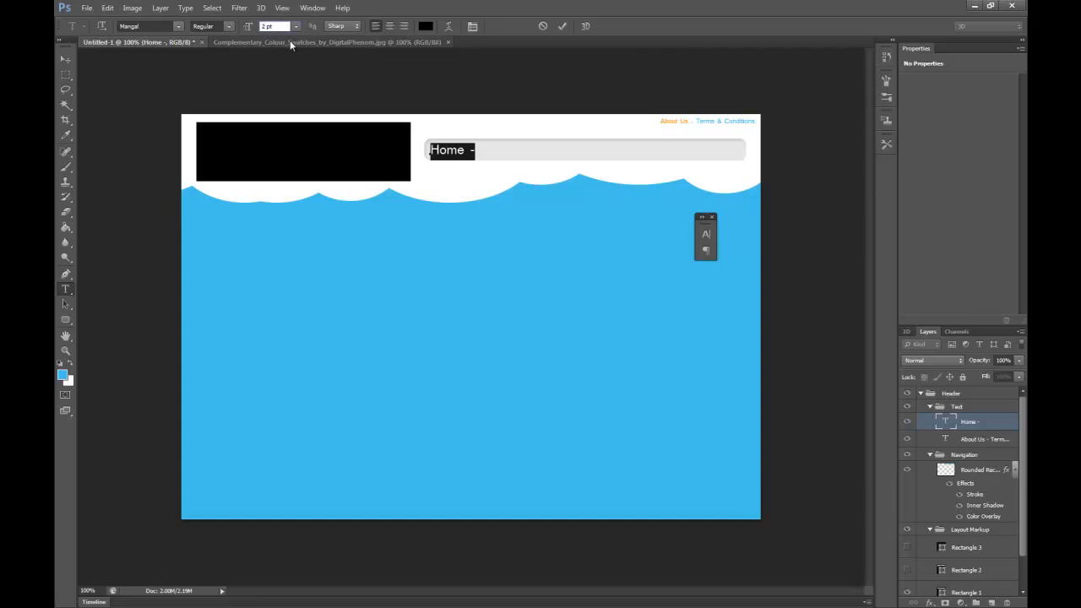
pyautogui.write('12')
pyautogui.press('BackSpace')
pyautogui.write('.')
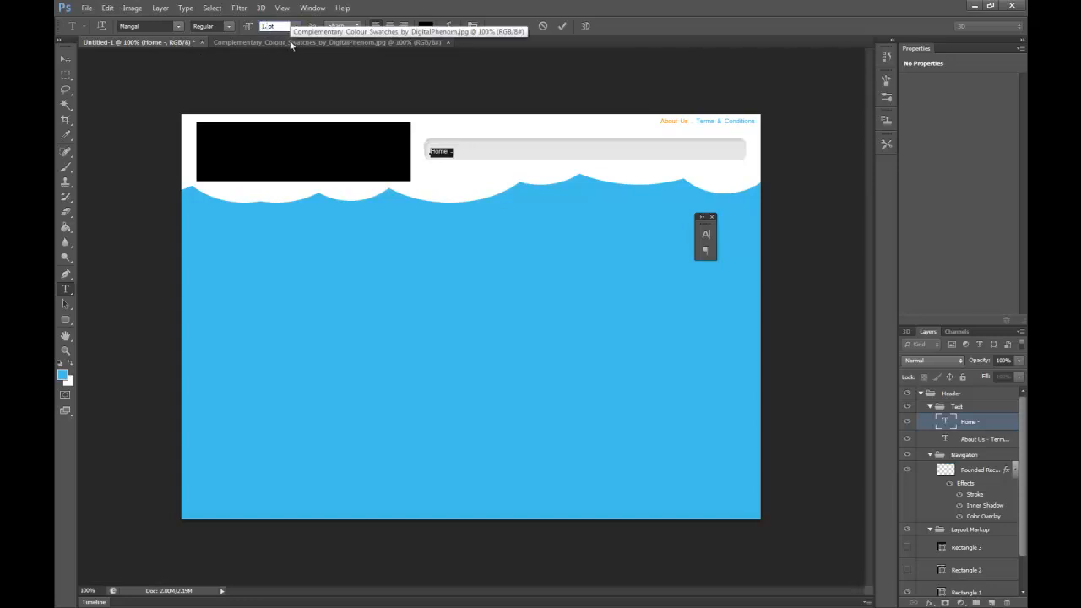
pyautogui.write('5')
pyautogui.hotkey('ctrl', 'Return')
pyautogui.press('v')
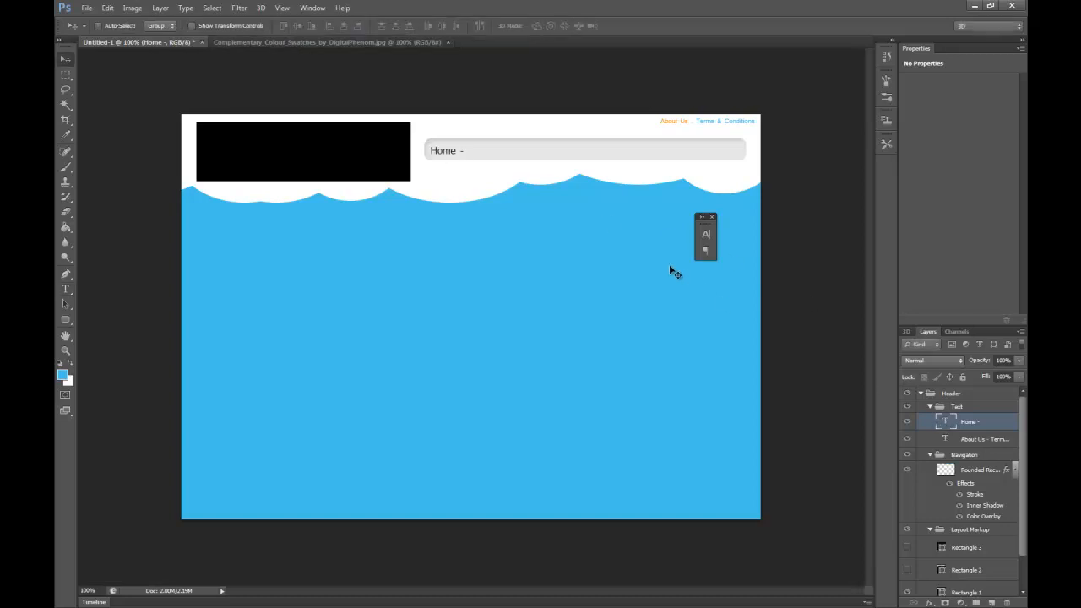
# Step: Fine-tune the "Home -" text's position in the bar, one nudge up and one nudge left
pyautogui.press('Up')
pyautogui.press('Left')
pyautogui.press('Down')
pyautogui.press('Up')
pyautogui.press('Down')
pyautogui.press('Up')
# Step: Replace the dash after "Home" with the spaced navigation entries "Videos", "Community" and "Store"
pyautogui.doubleClick(946, 422)
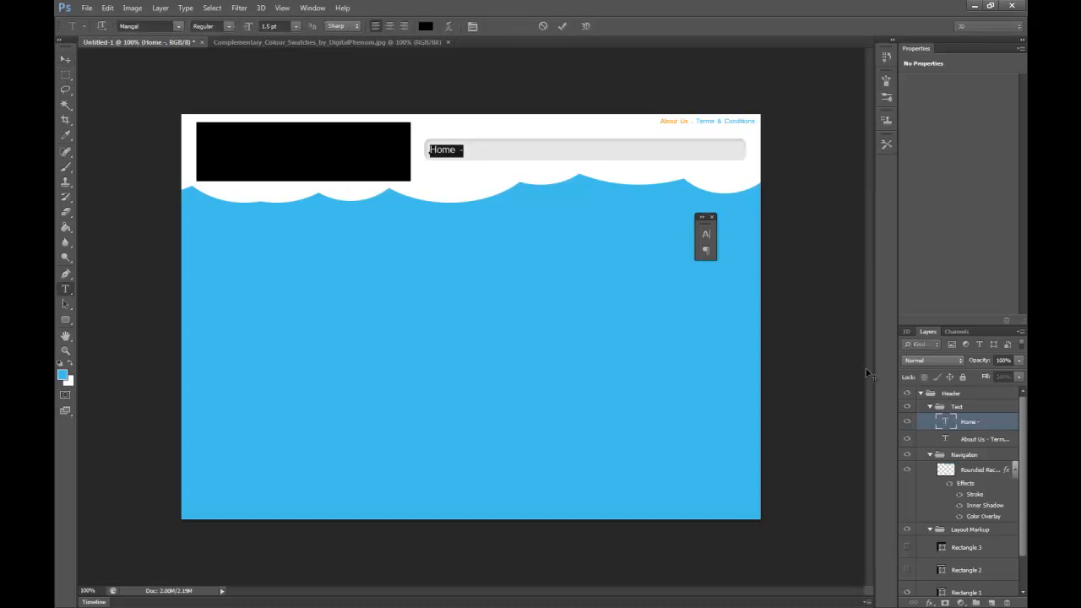
pyautogui.click(473, 150)
pyautogui.press('BackSpace')
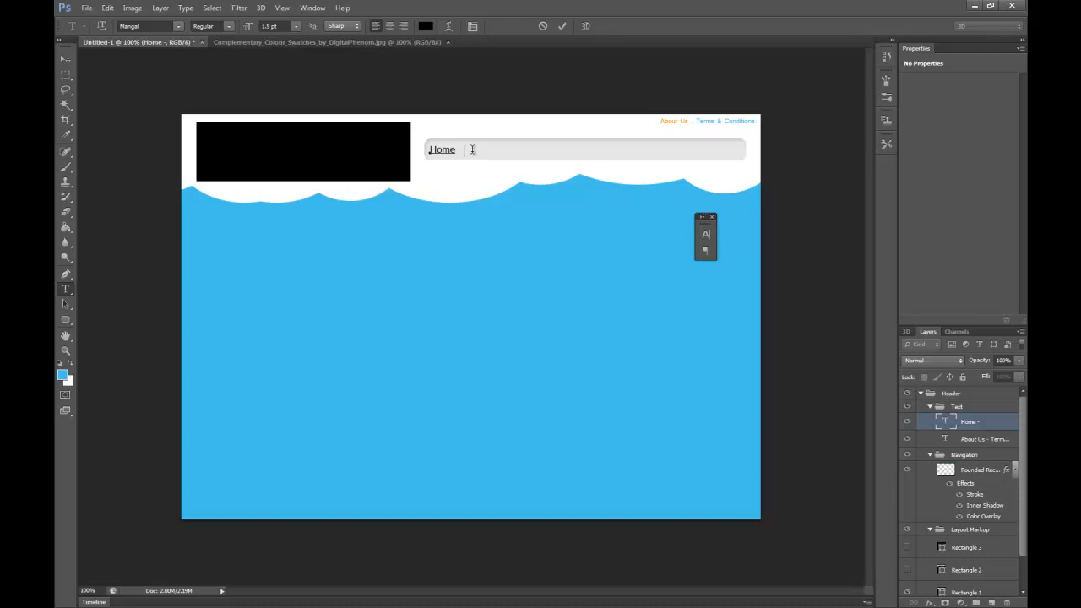
pyautogui.write('A')
pyautogui.press('BackSpace')
pyautogui.write('Videos   Community   Store')
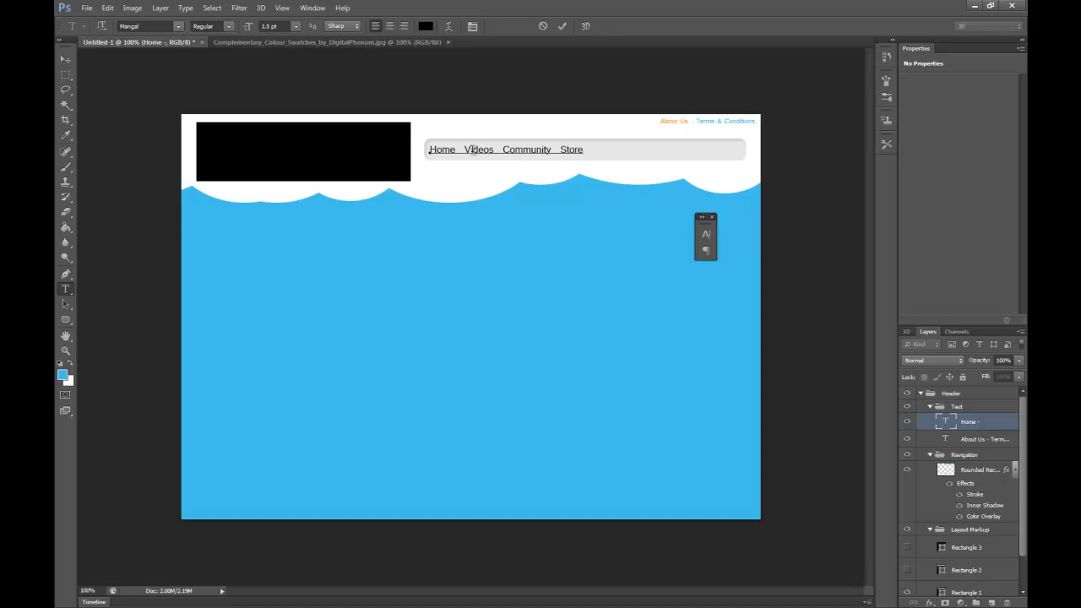